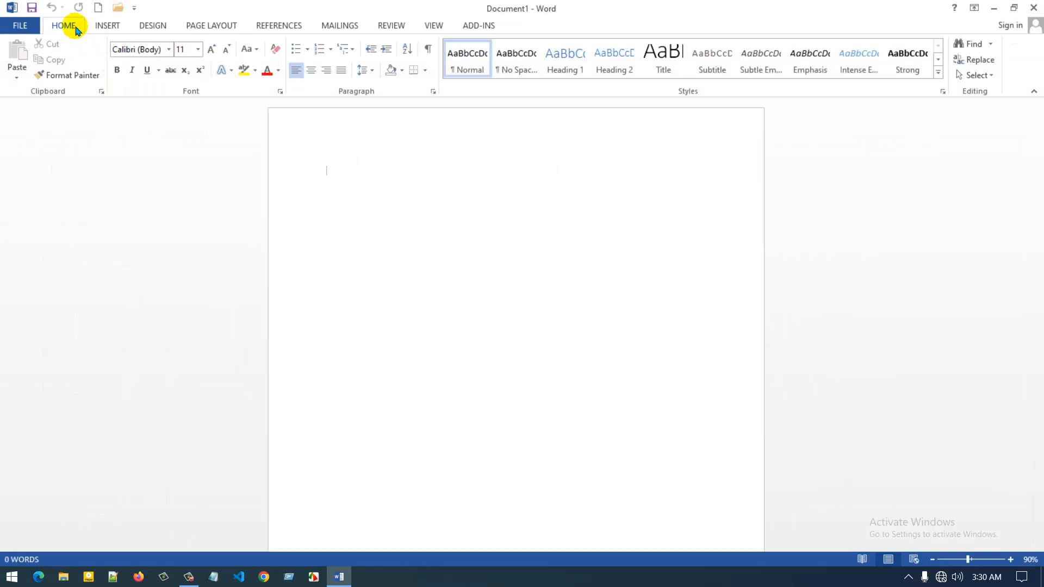
Show the Insert ribbon and zoom in on the document with Ctrl+scroll
left_click(102, 28)
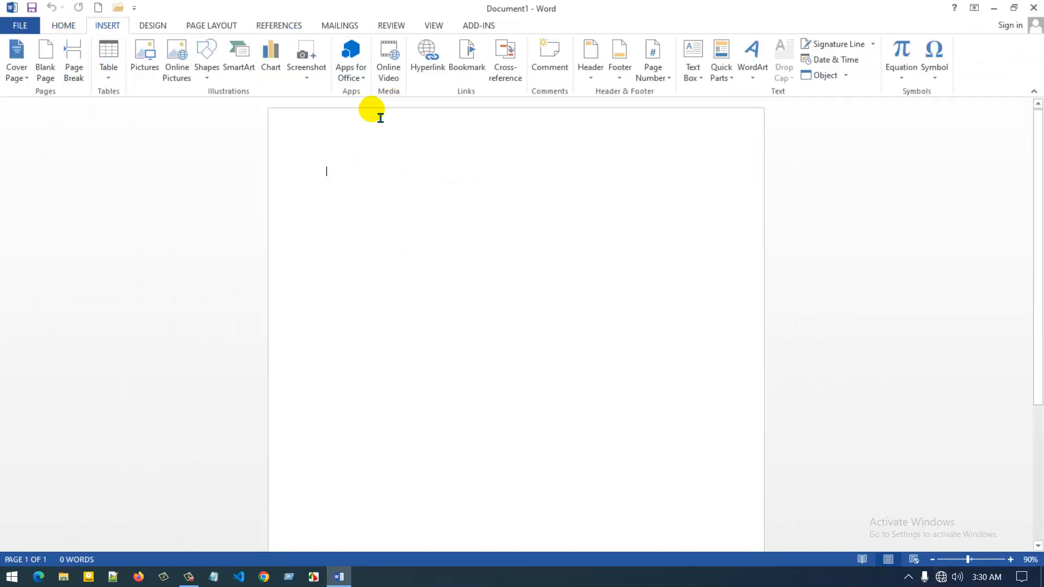
scroll(366, 202, "up", 7)
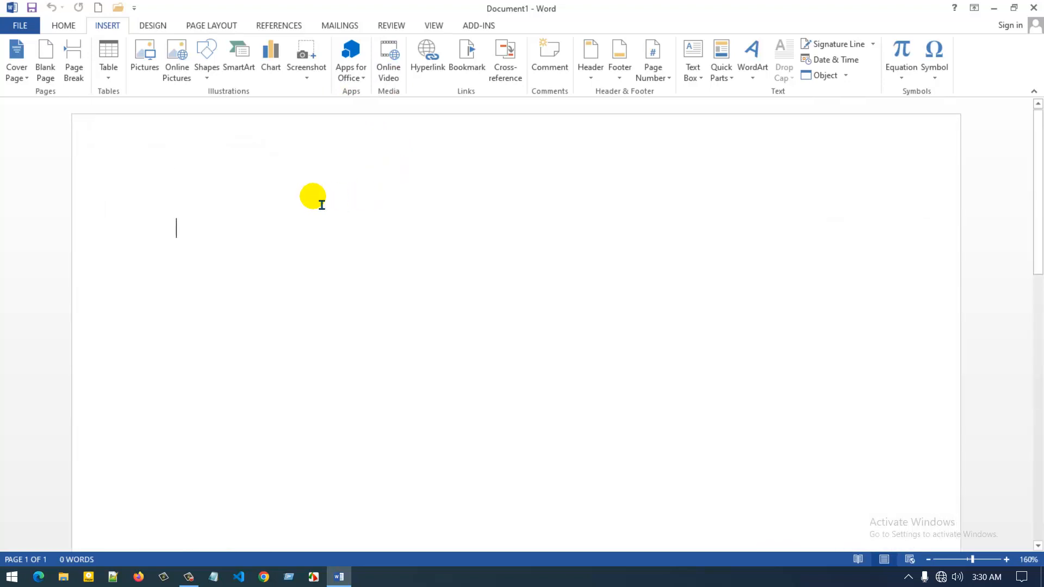
scroll(324, 267, "up", 2)
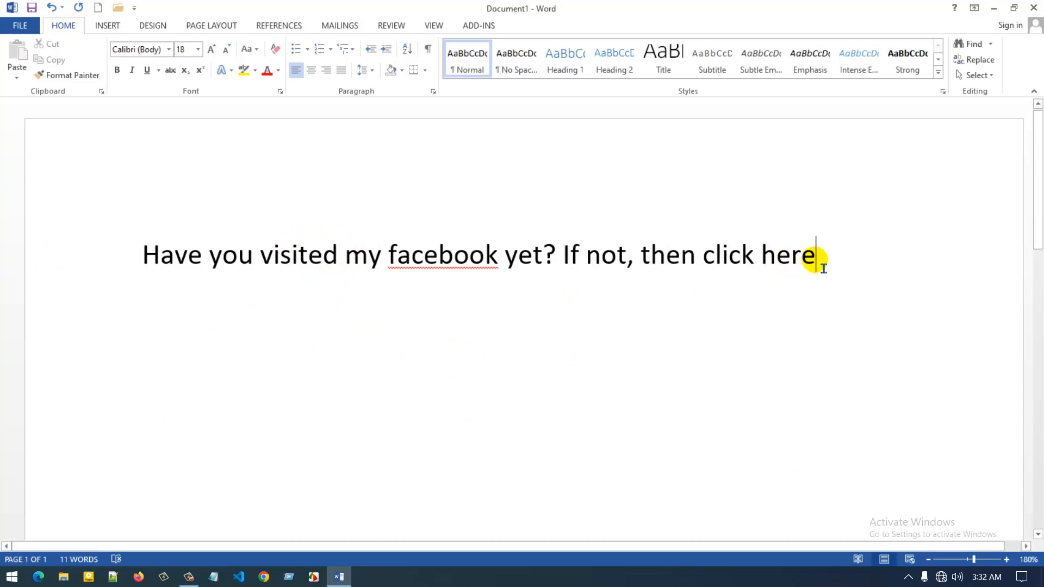
Link the words 'click here' to the pasted Facebook profile address
left_click_drag(821, 265, 708, 259)
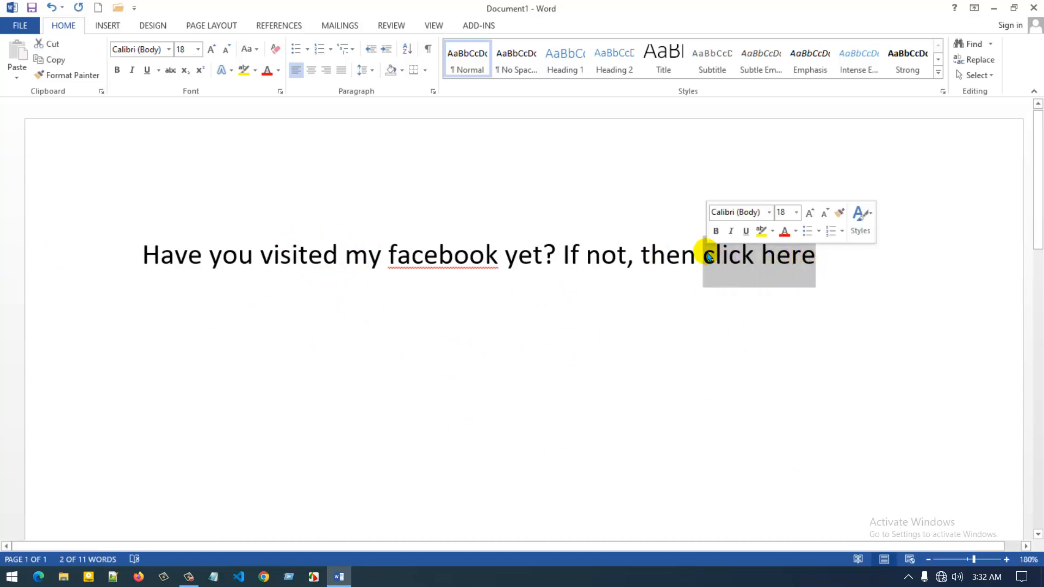
left_click(109, 27)
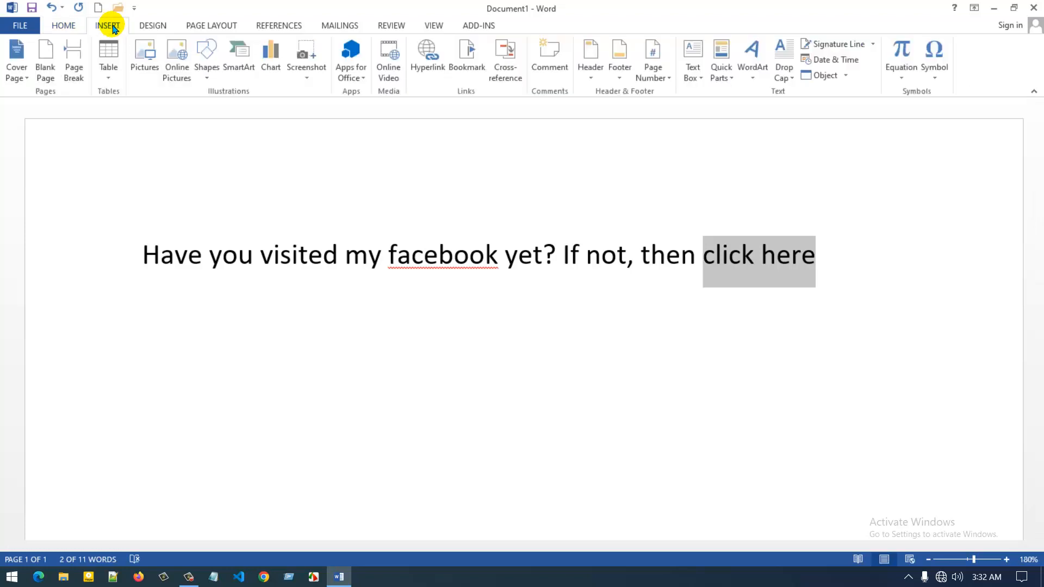
left_click(414, 69)
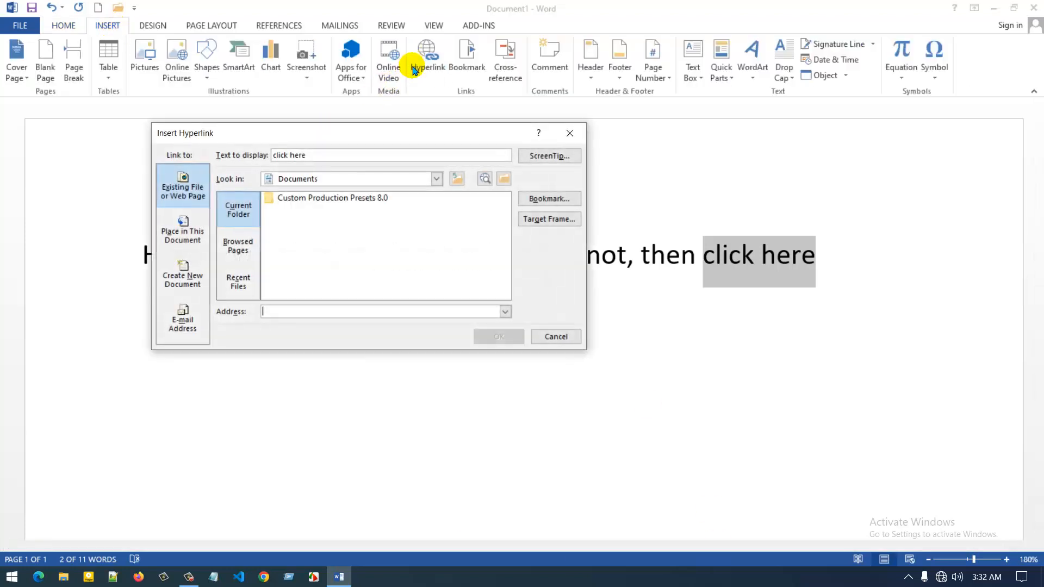
left_click_drag(353, 133, 458, 109)
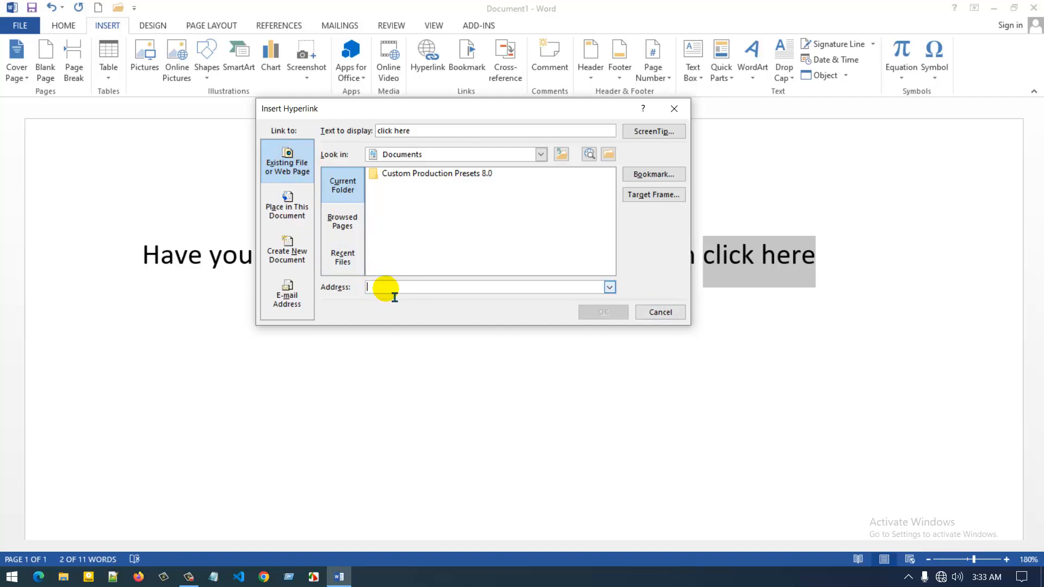
type("https://www.facebook.com/developermehadi")
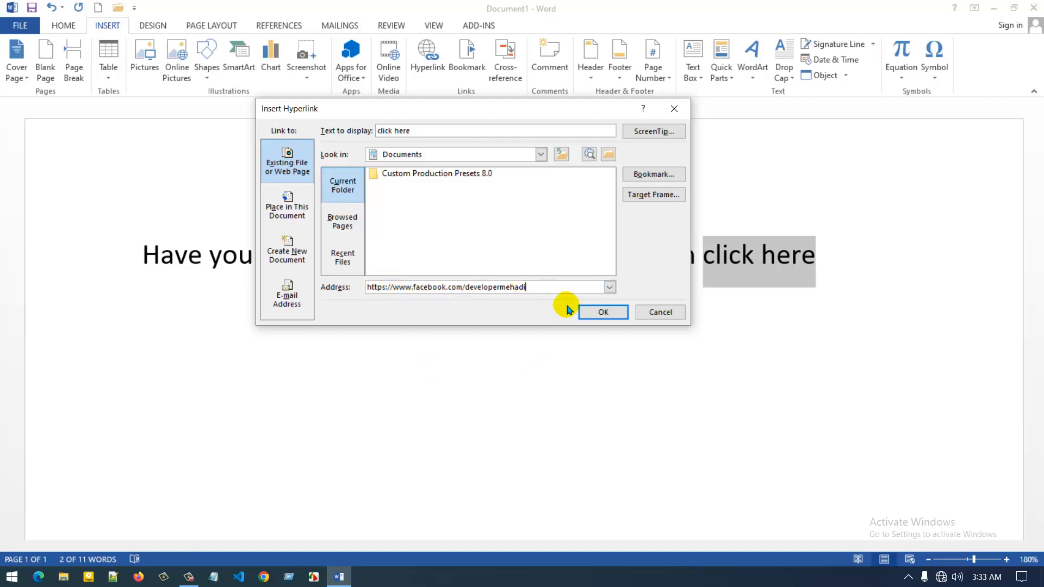
left_click(591, 312)
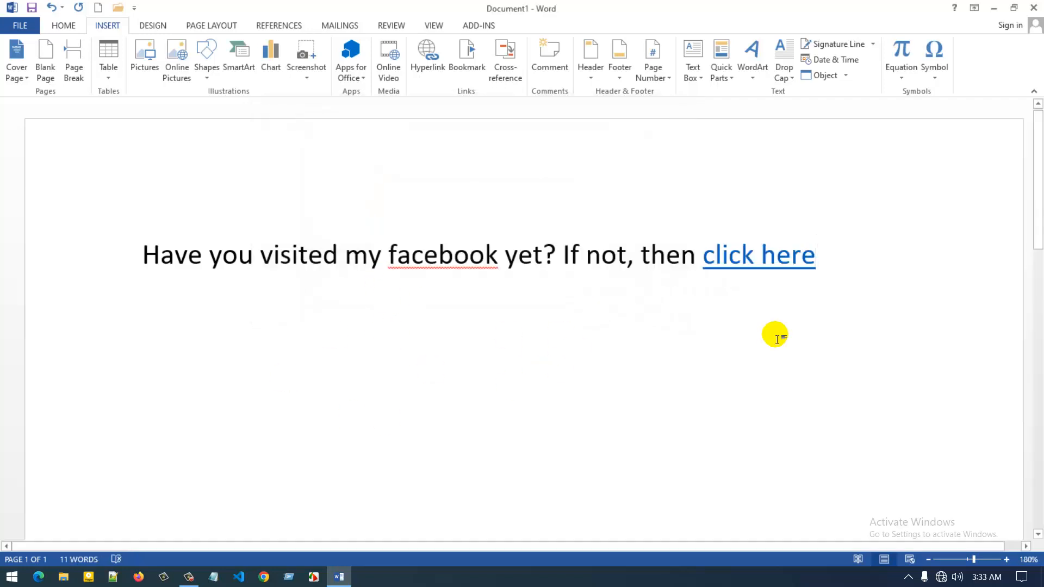
mouse_move(758, 261)
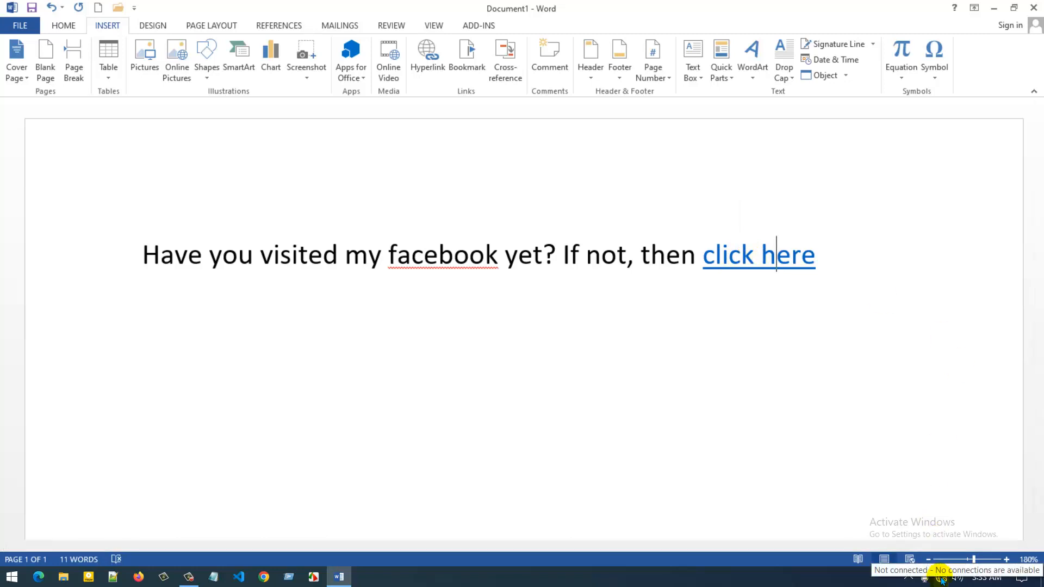
left_click(818, 270)
left_click_drag(766, 261, 709, 262)
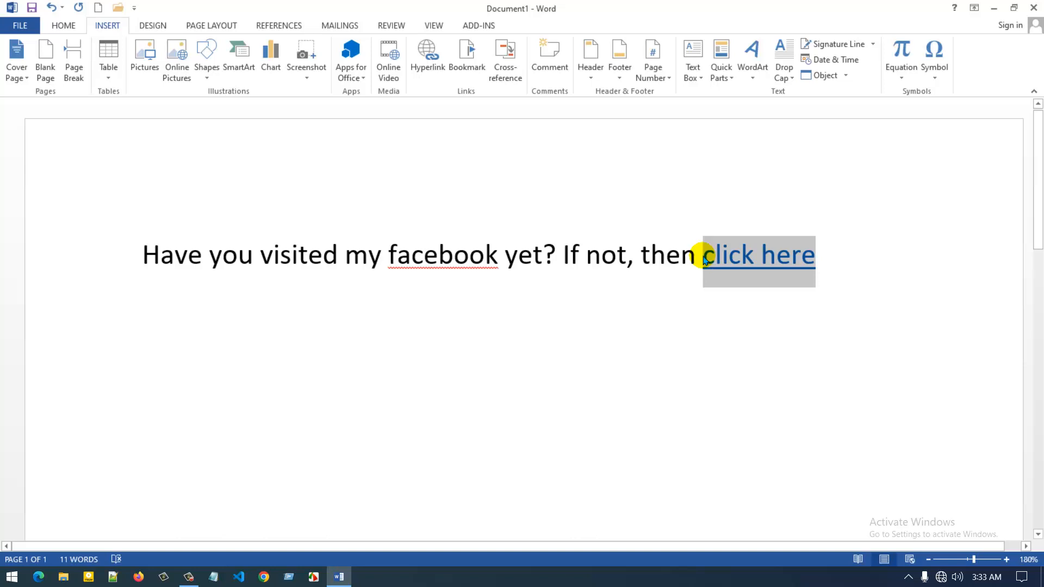
left_click(779, 262)
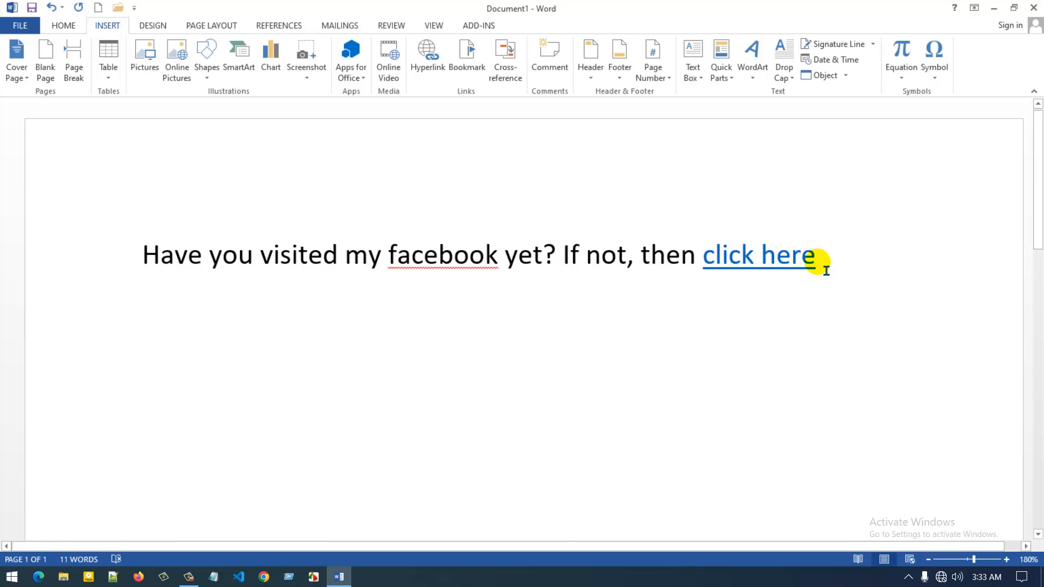
Review the 'click here' link address in Edit Hyperlink and close it unchanged
left_click_drag(826, 270, 718, 271)
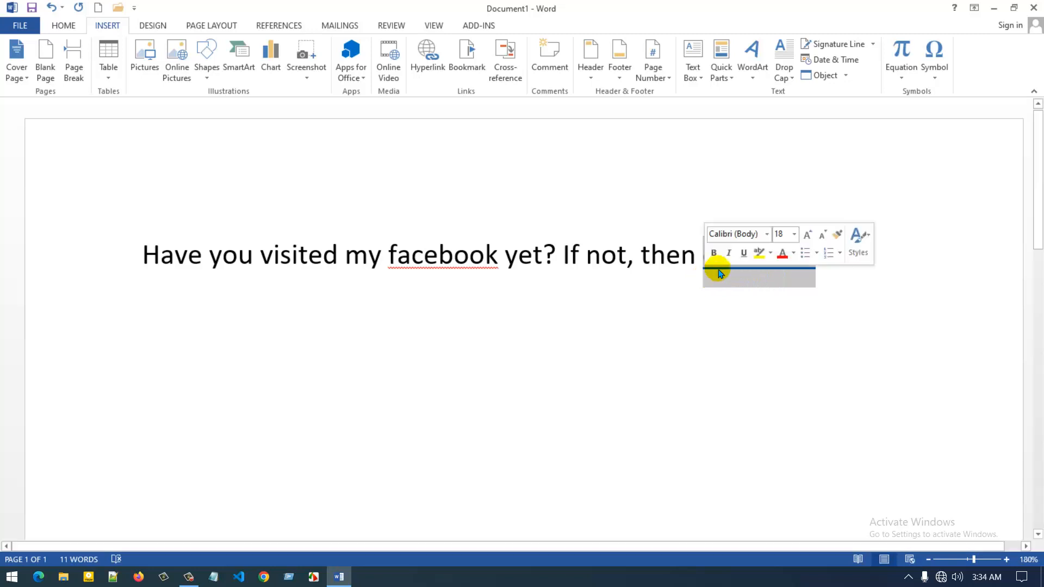
right_click(728, 275)
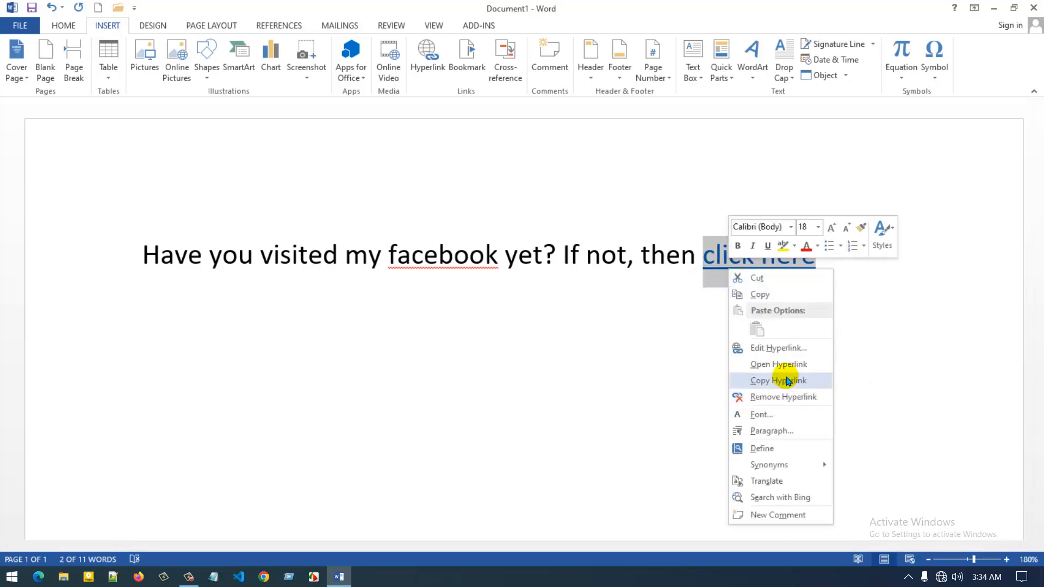
left_click(777, 349)
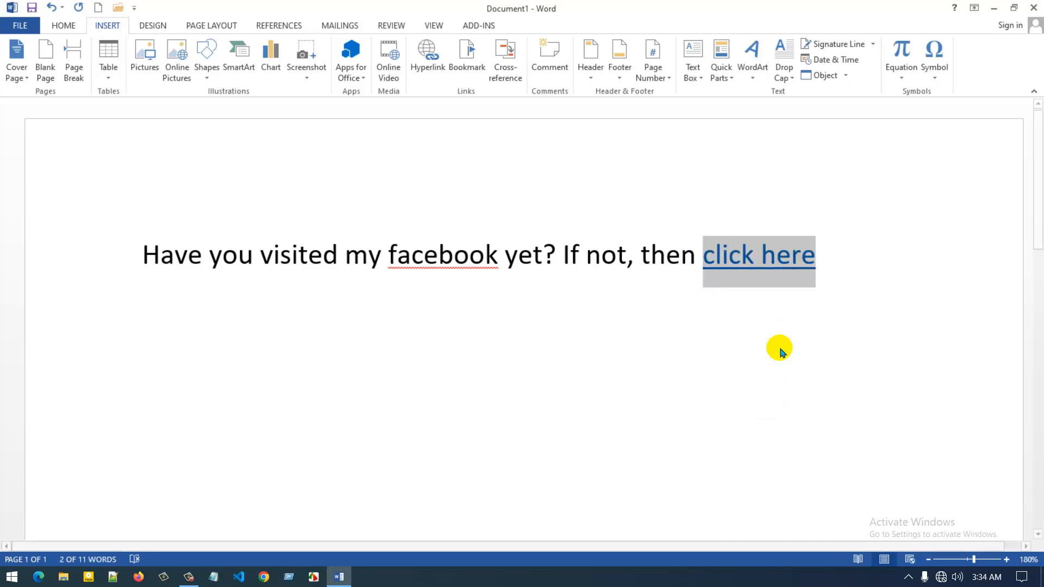
left_click(531, 288)
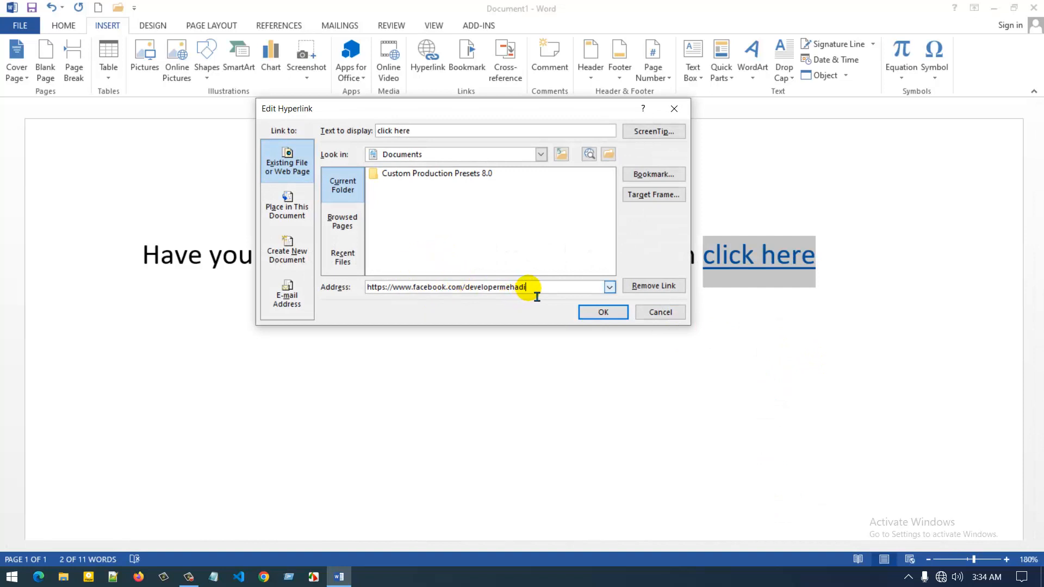
left_click_drag(455, 107, 487, 110)
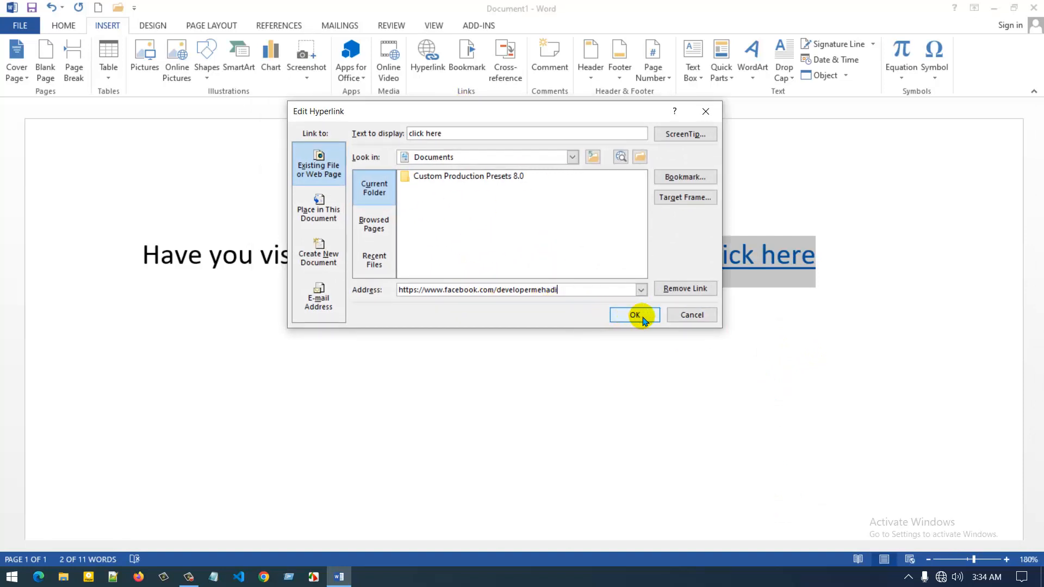
left_click(706, 112)
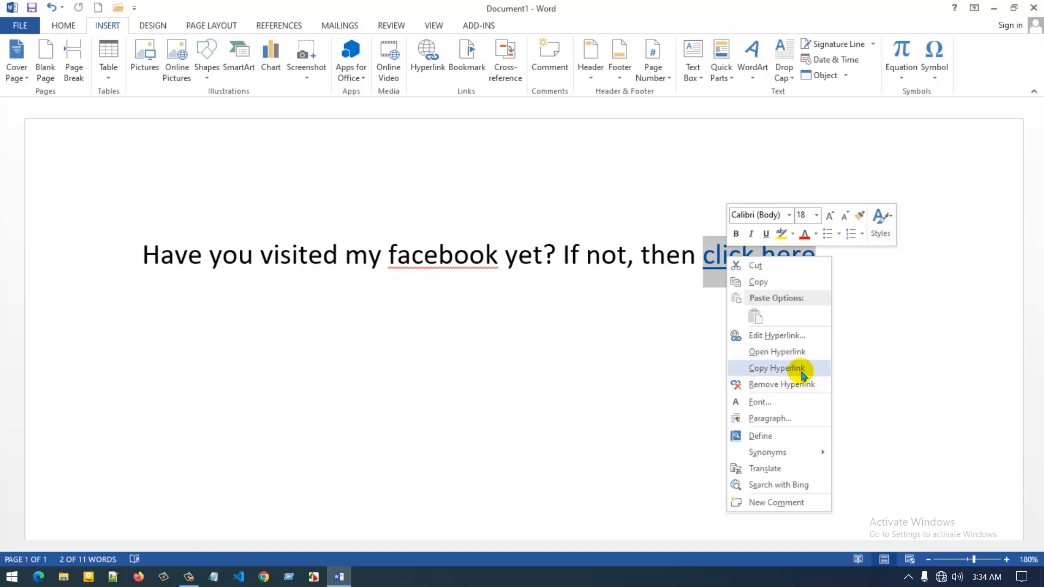
Remove the hyperlink from 'click here' and start a new line below the sentence
left_click(800, 389)
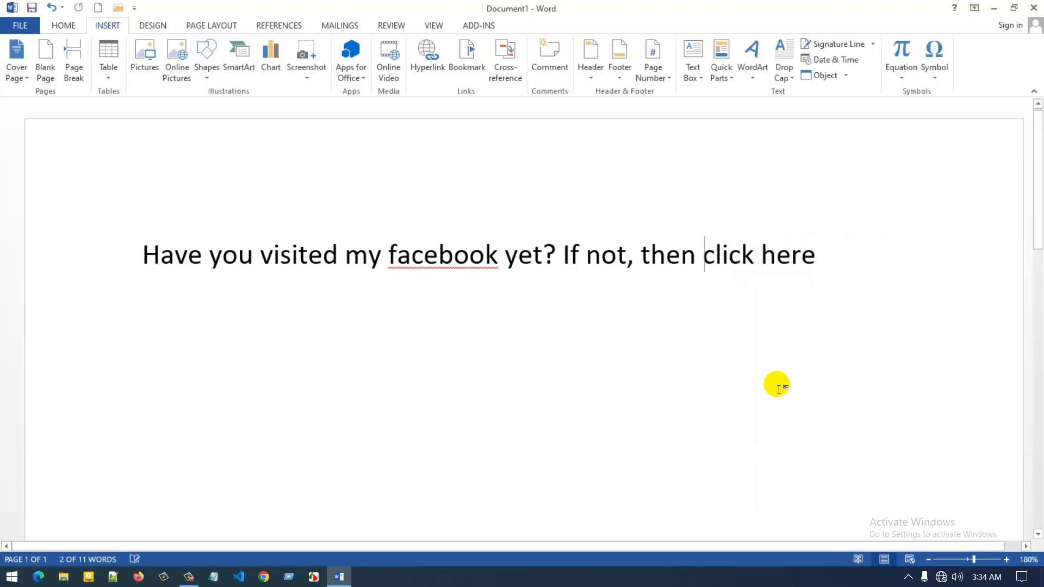
left_click(825, 265)
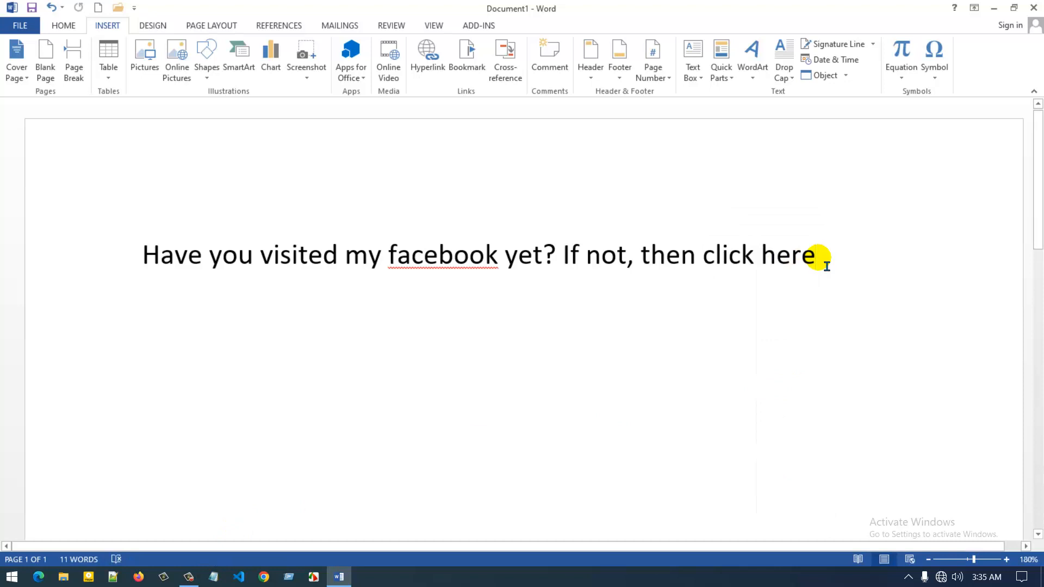
key("Return")
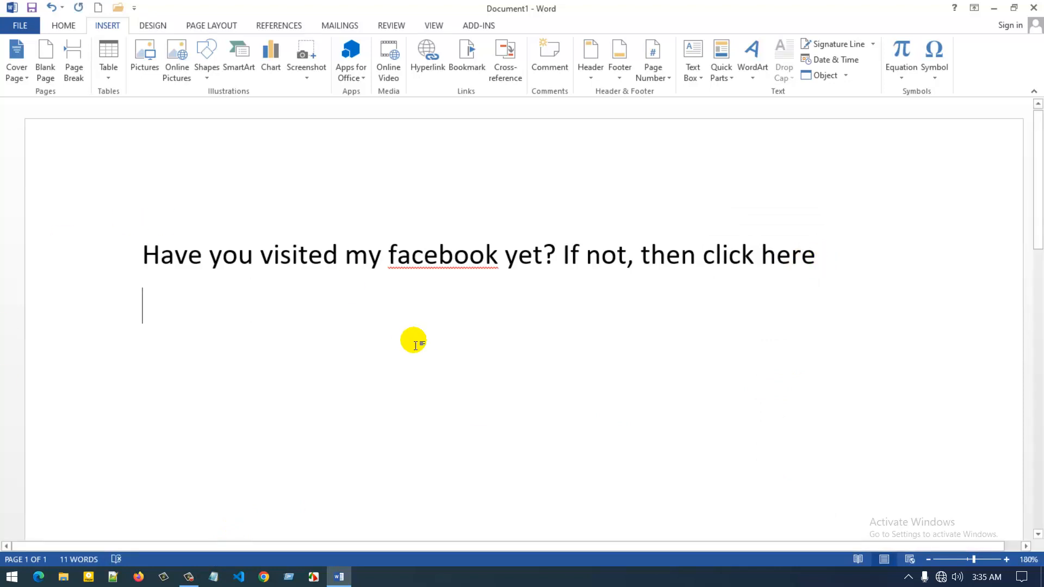
Minimize Word and create a new desktop Word document named Test
left_click(995, 7)
right_click(283, 166)
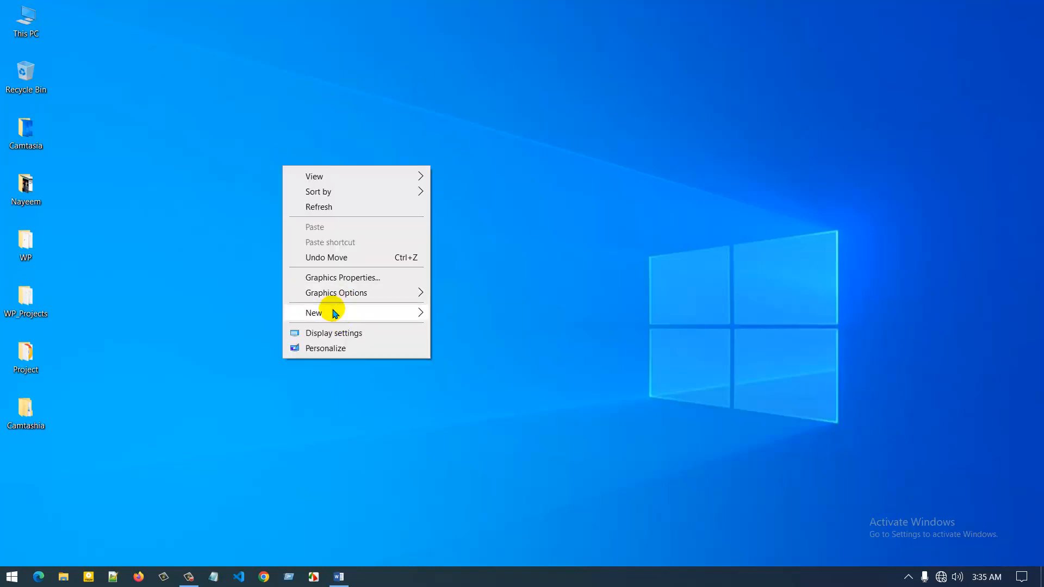
left_click(467, 216)
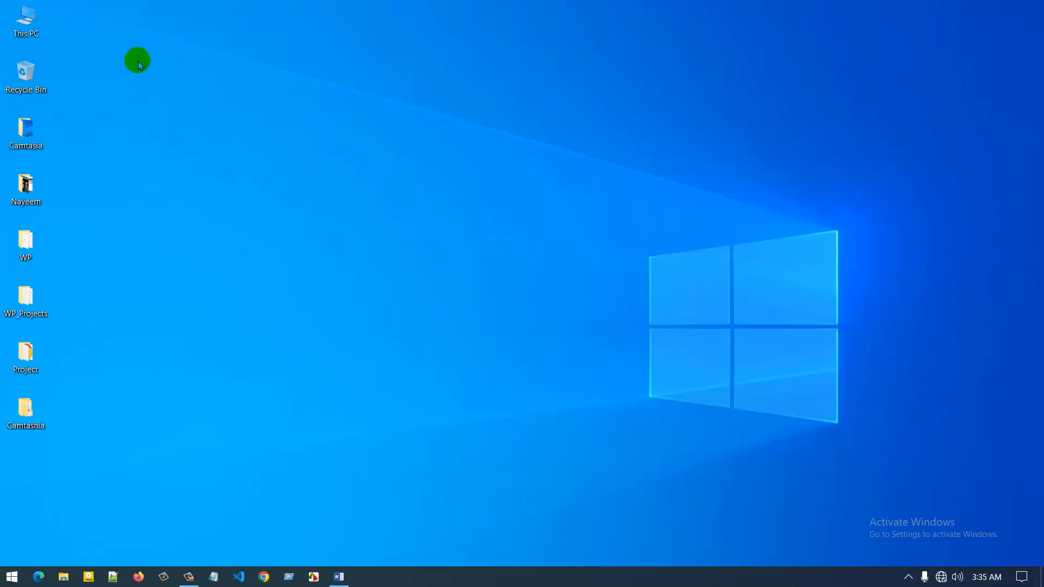
right_click(185, 129)
mouse_move(234, 277)
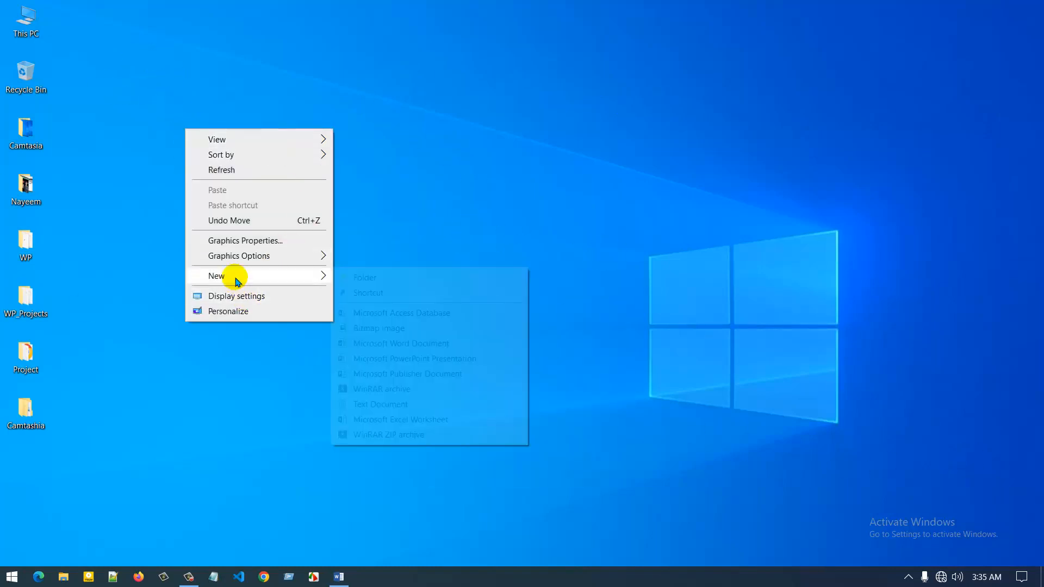
left_click(388, 347)
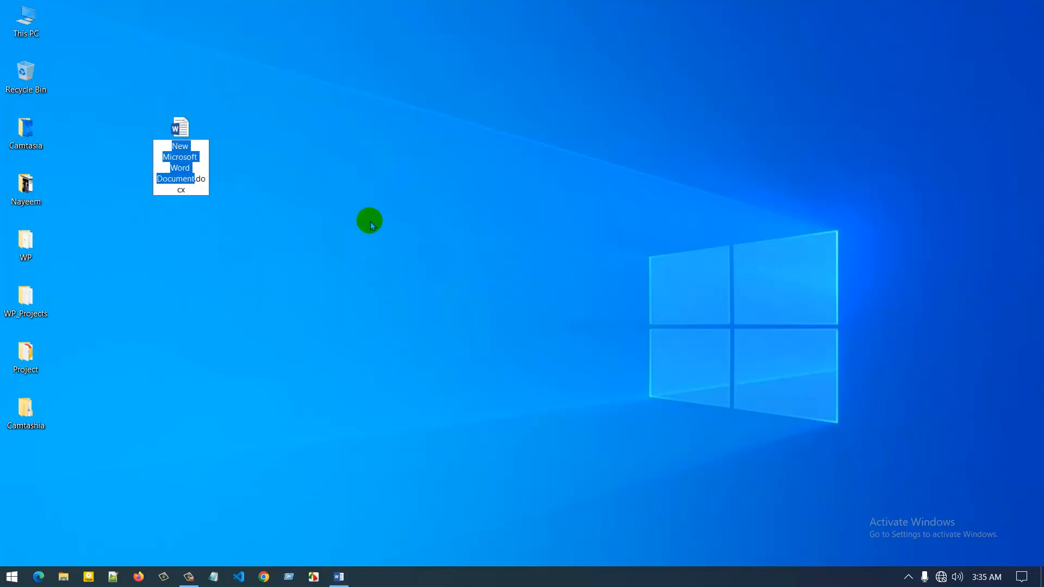
type("Test")
key("Return")
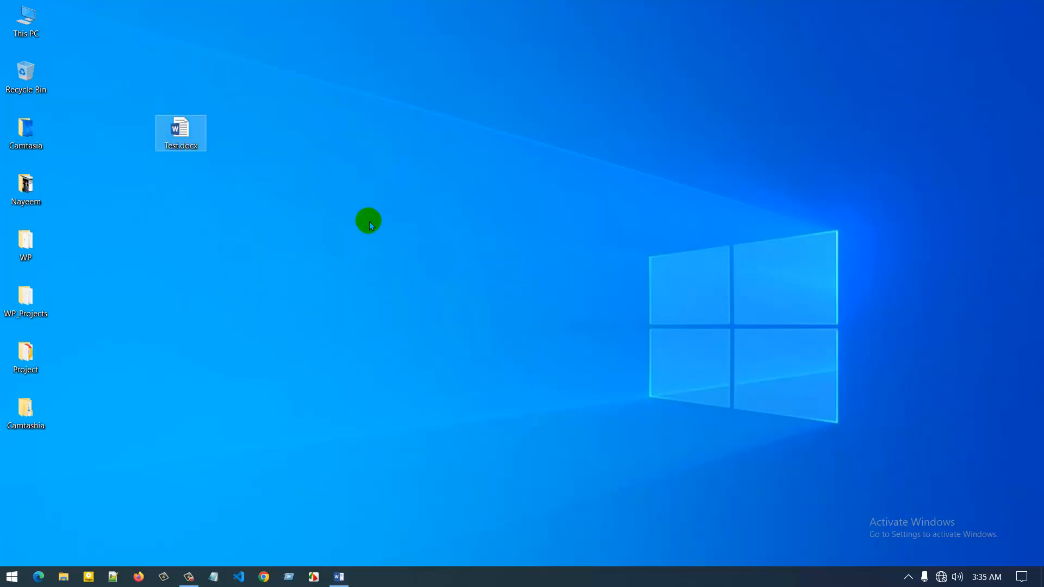
Back in Word, type the second line 'Click here to go to Test document.'
mouse_move(336, 583)
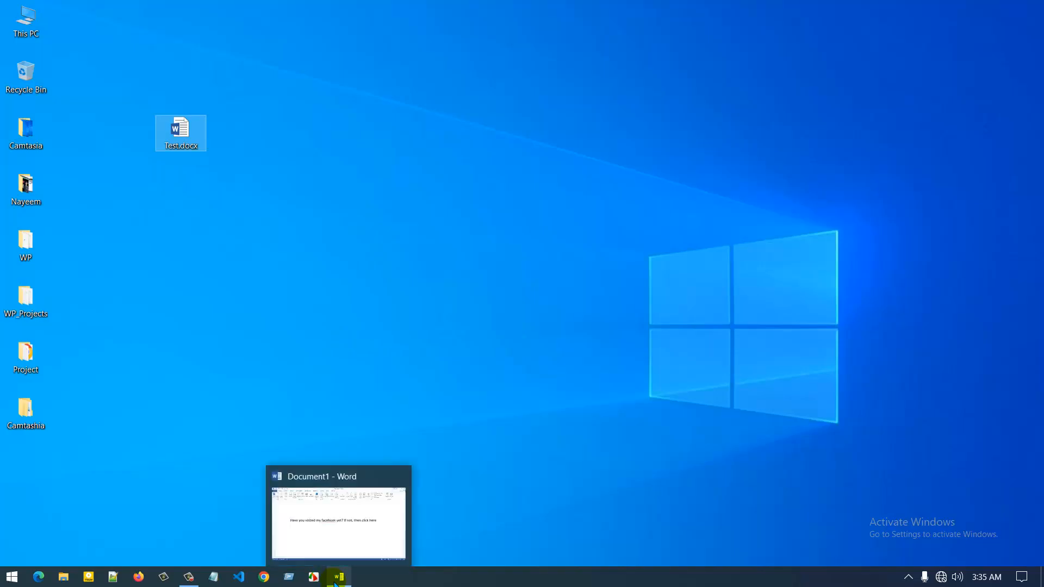
left_click(338, 511)
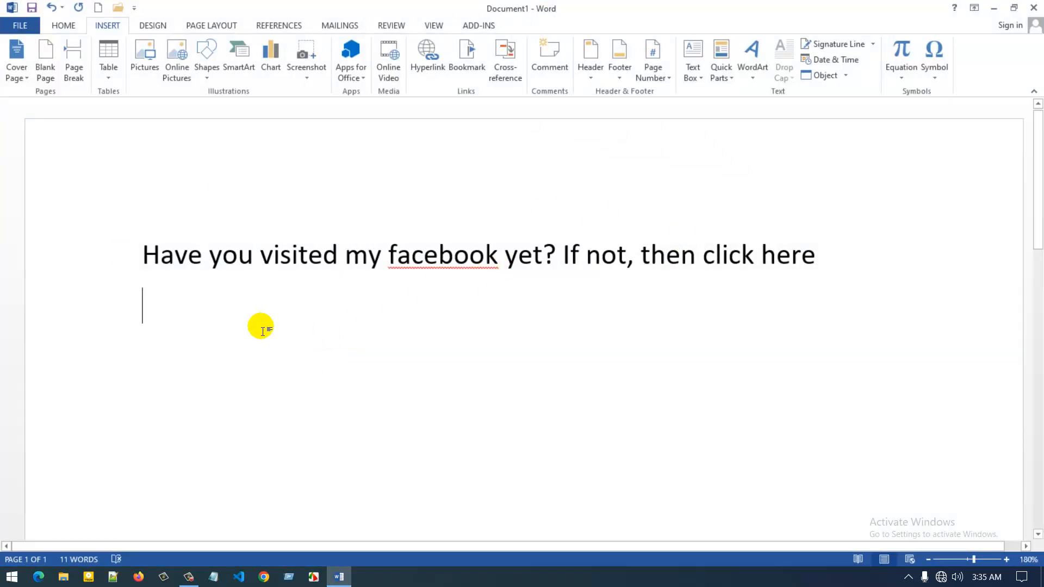
type("Cl")
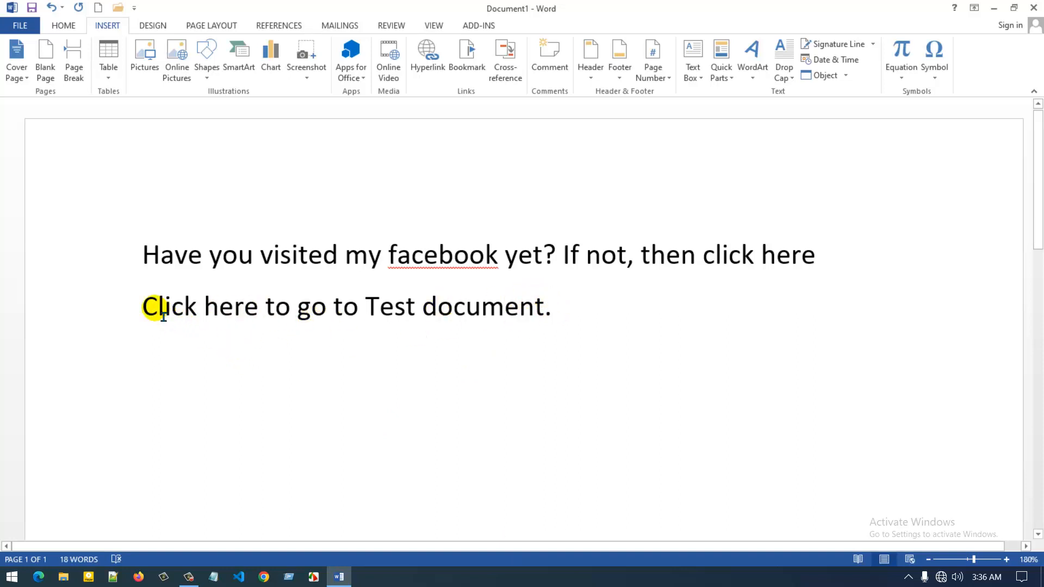
Delete the trailing period and select the whole second line
left_click_drag(263, 315, 179, 319)
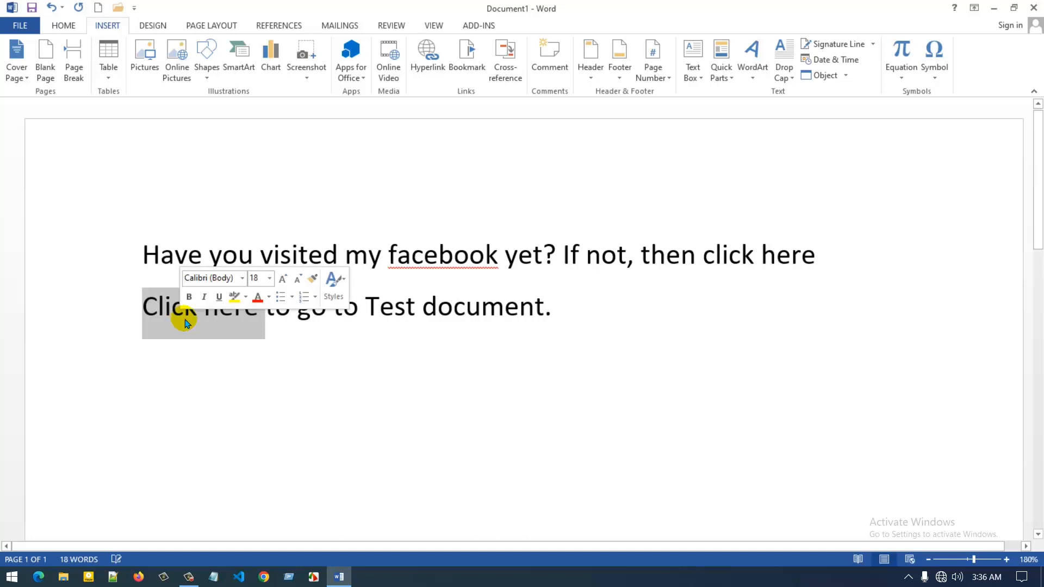
left_click(292, 308)
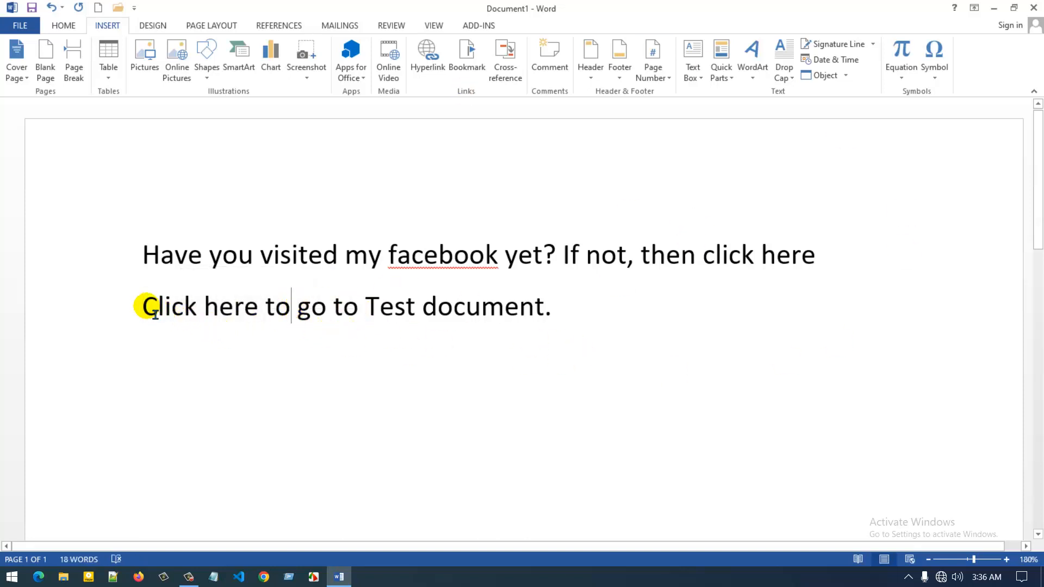
left_click_drag(145, 306, 529, 309)
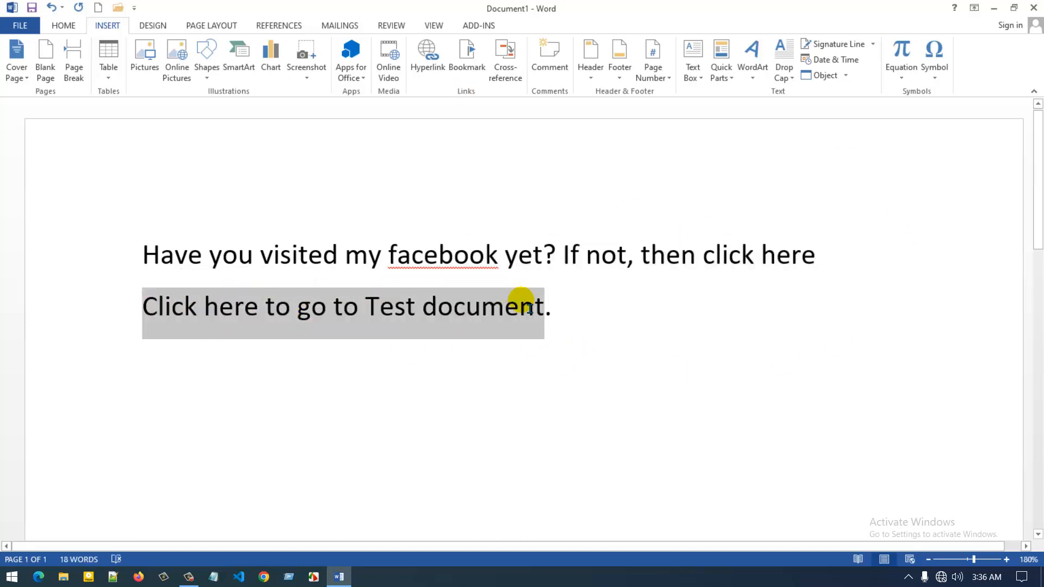
left_click(583, 319)
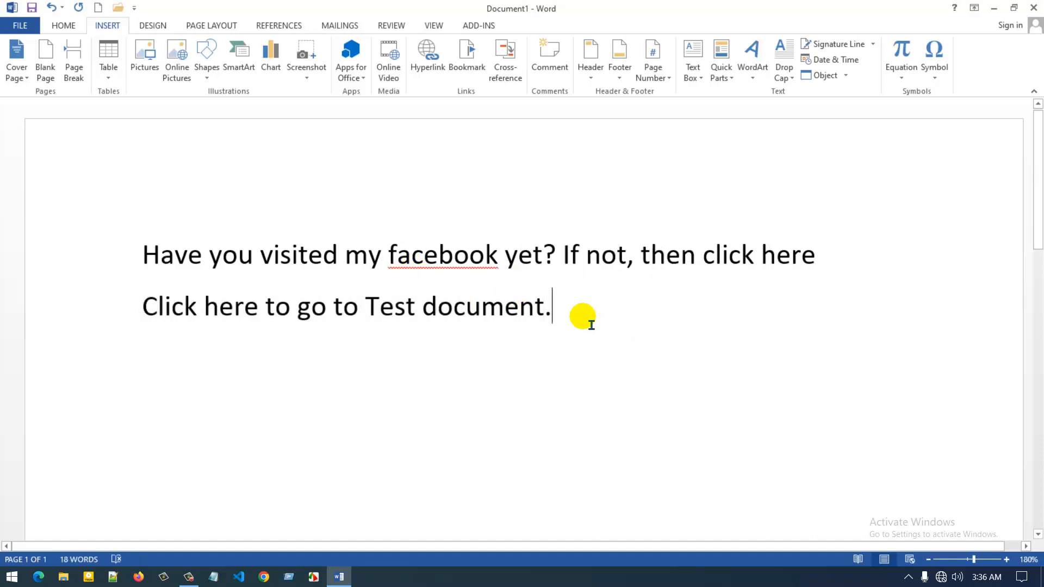
key("BackSpace")
left_click_drag(571, 308, 135, 309)
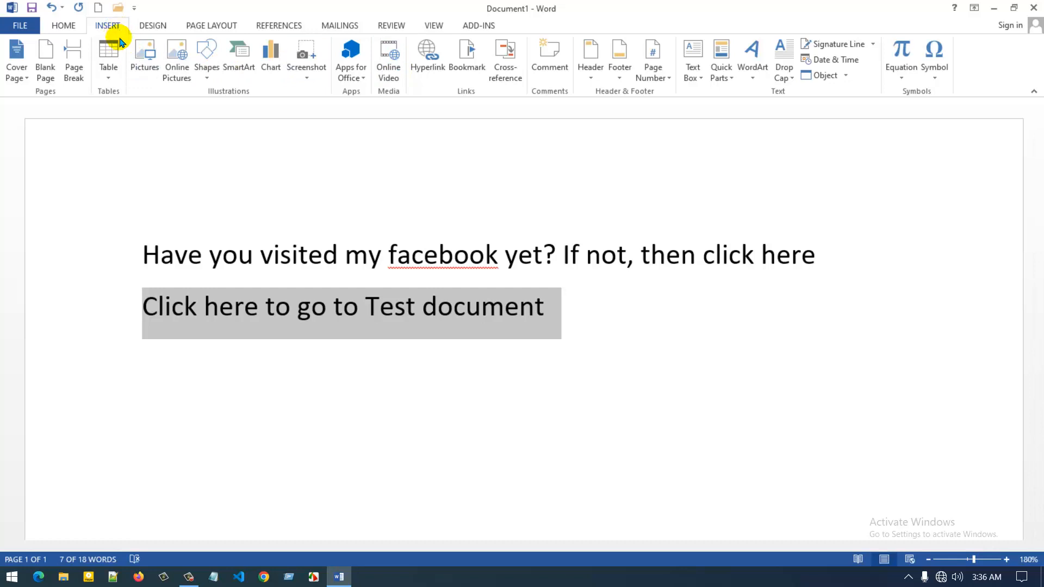
Hyperlink the selected second line to Test.docx in the Desktop folder
left_click(428, 57)
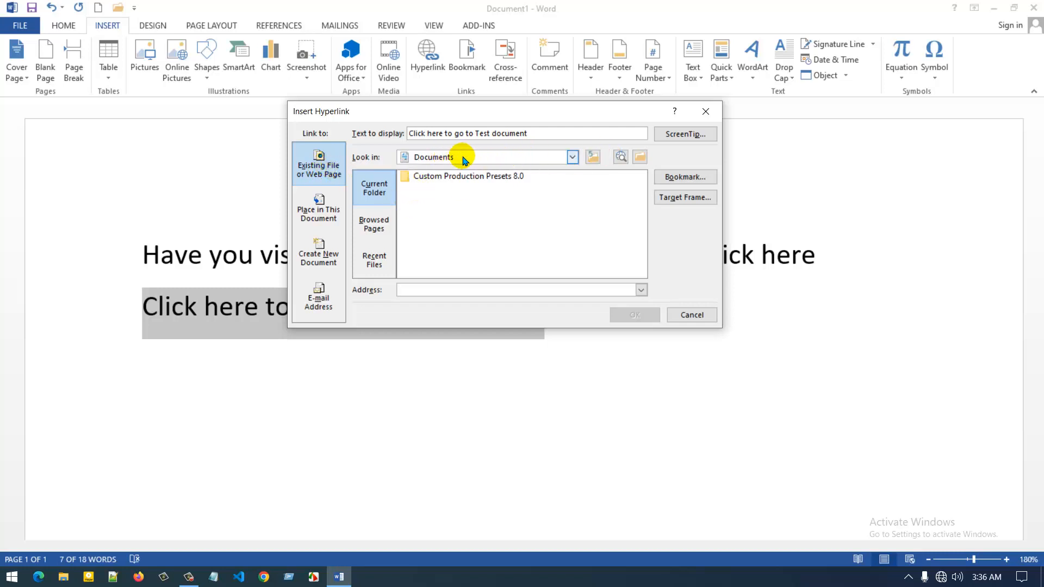
left_click(573, 158)
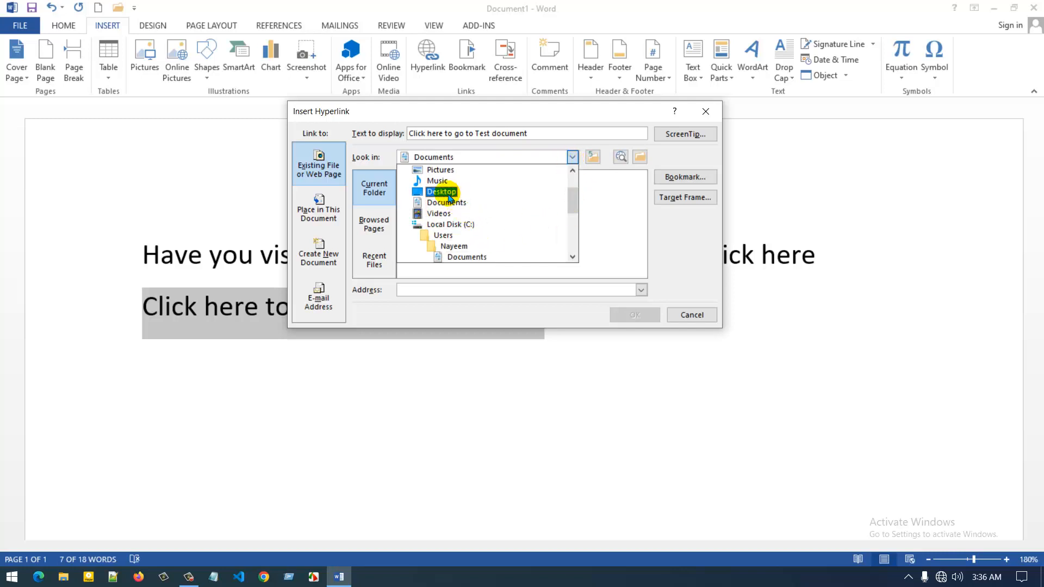
left_click(443, 191)
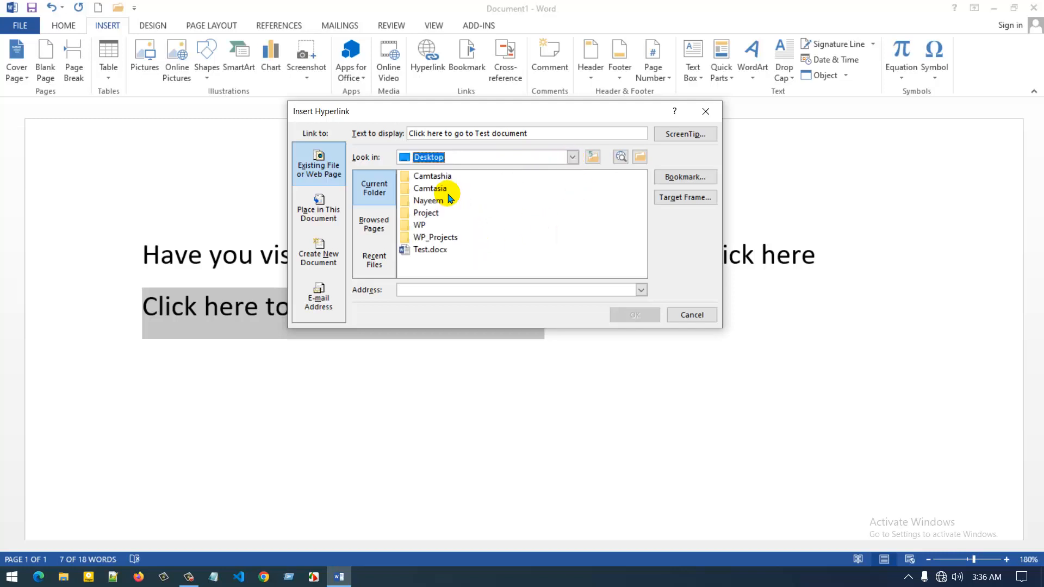
left_click(437, 254)
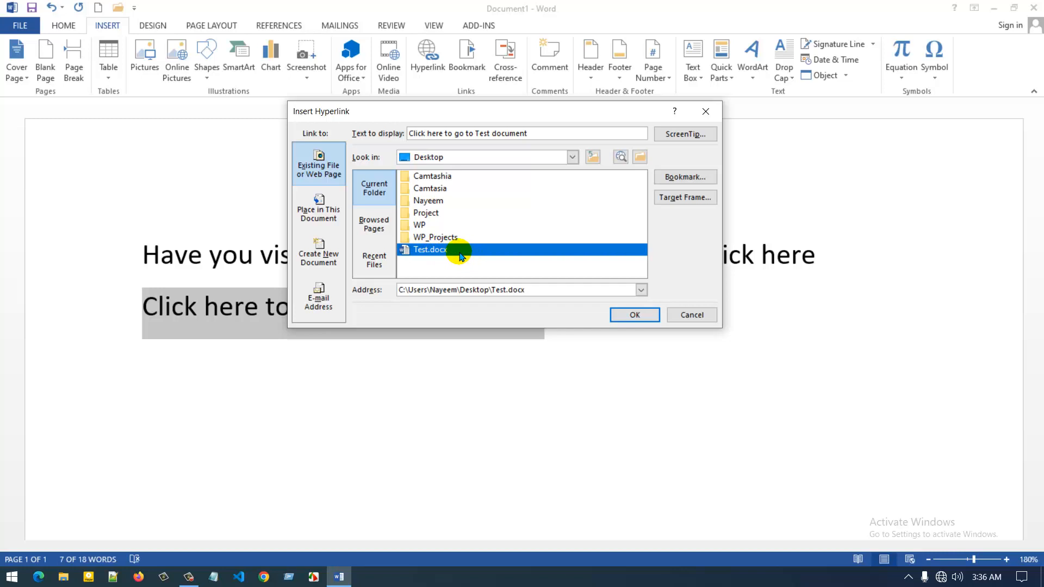
left_click(626, 316)
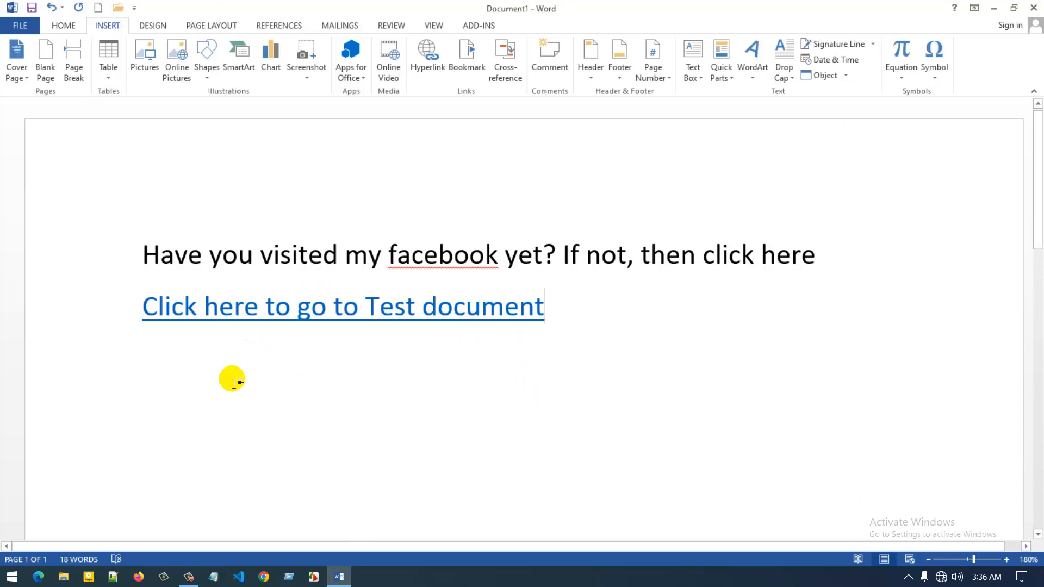
Follow the link to open Test.docx past the security notice, then return to Document1
left_click(235, 314, "ctrl")
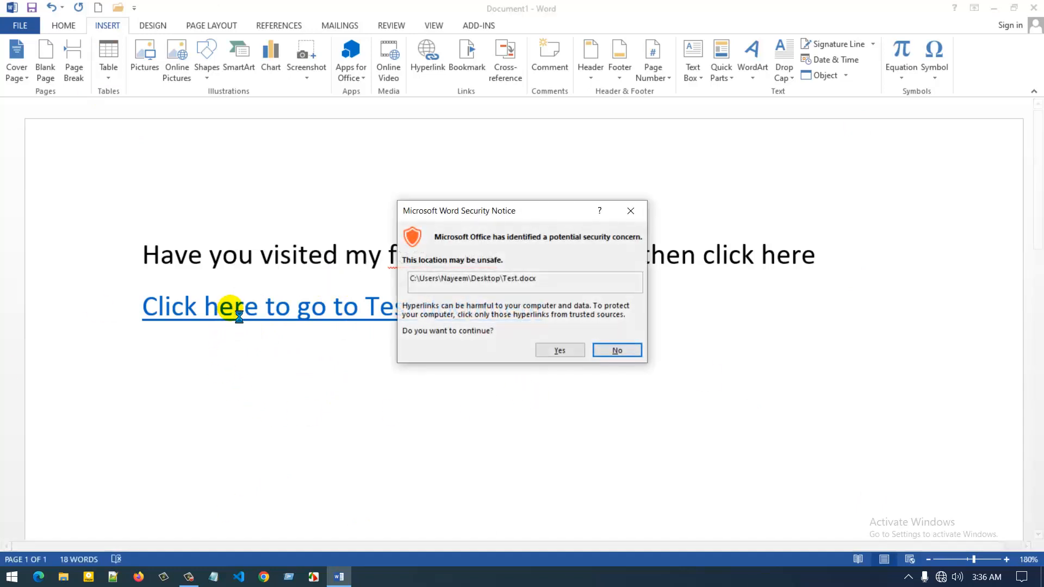
left_click(548, 352)
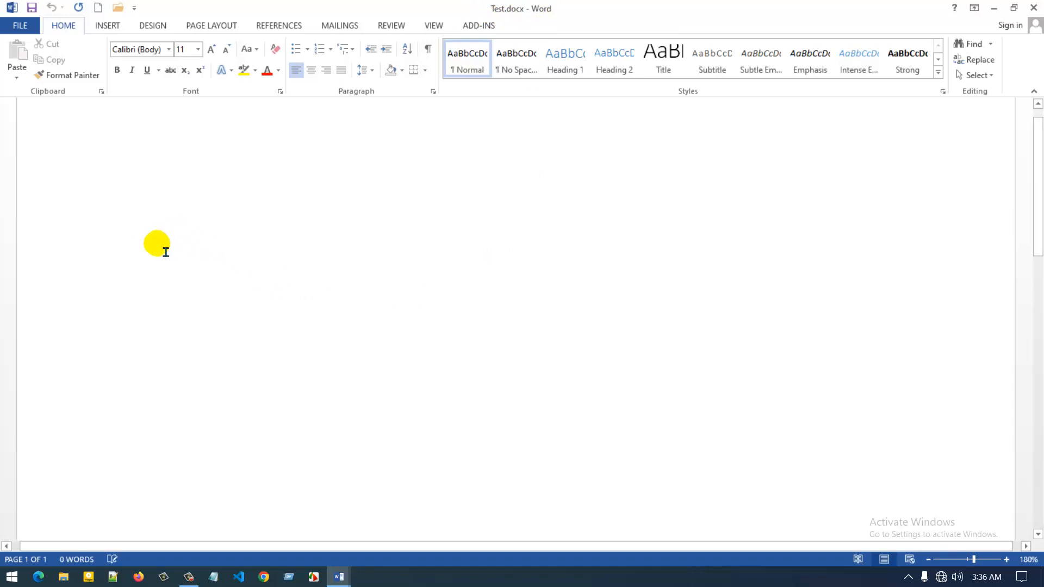
key("alt+Tab")
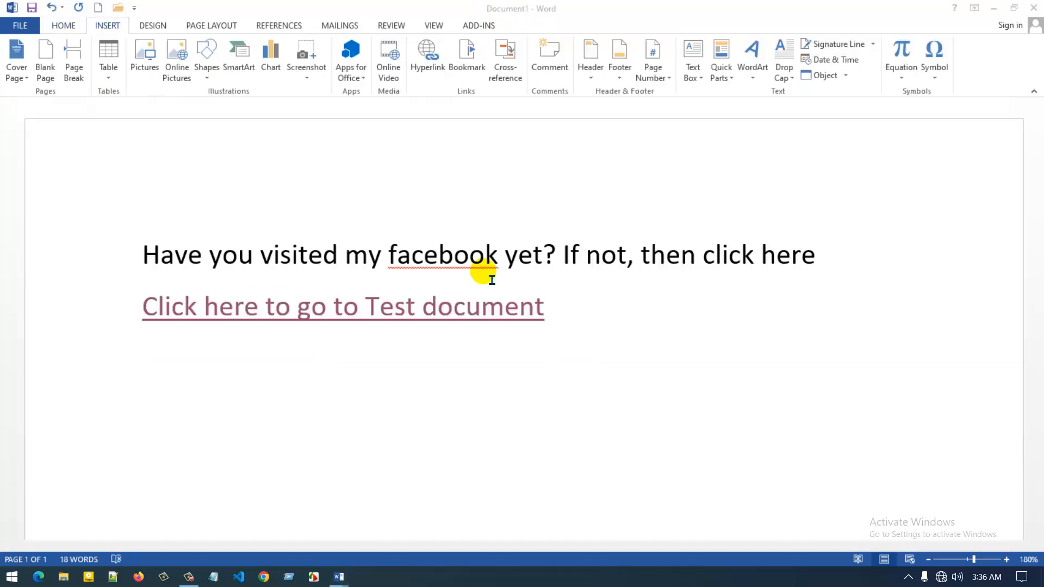
Remove the hyperlink from the Test document line and start a new line below it
left_click(563, 309)
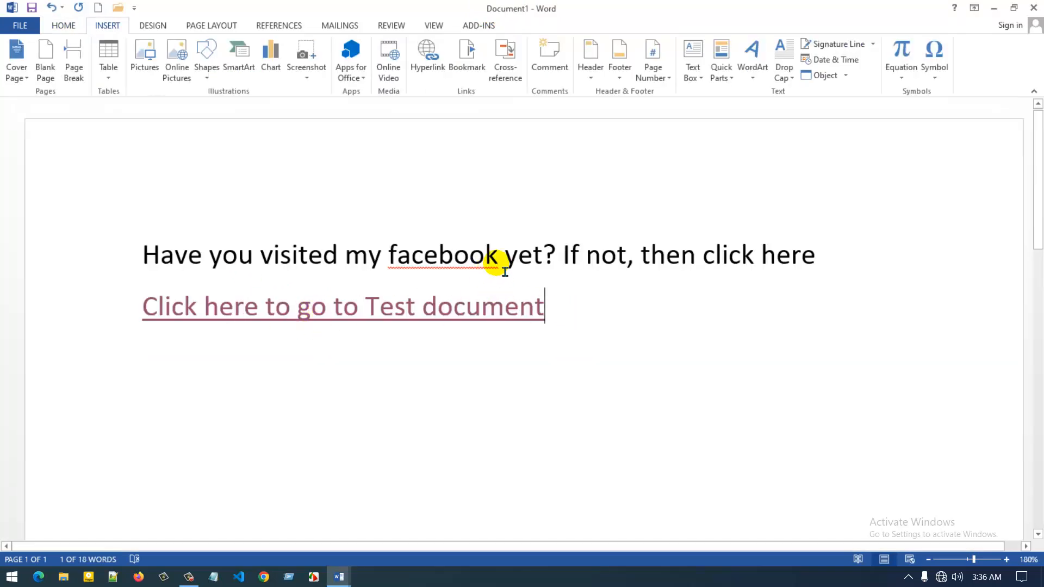
left_click(109, 314)
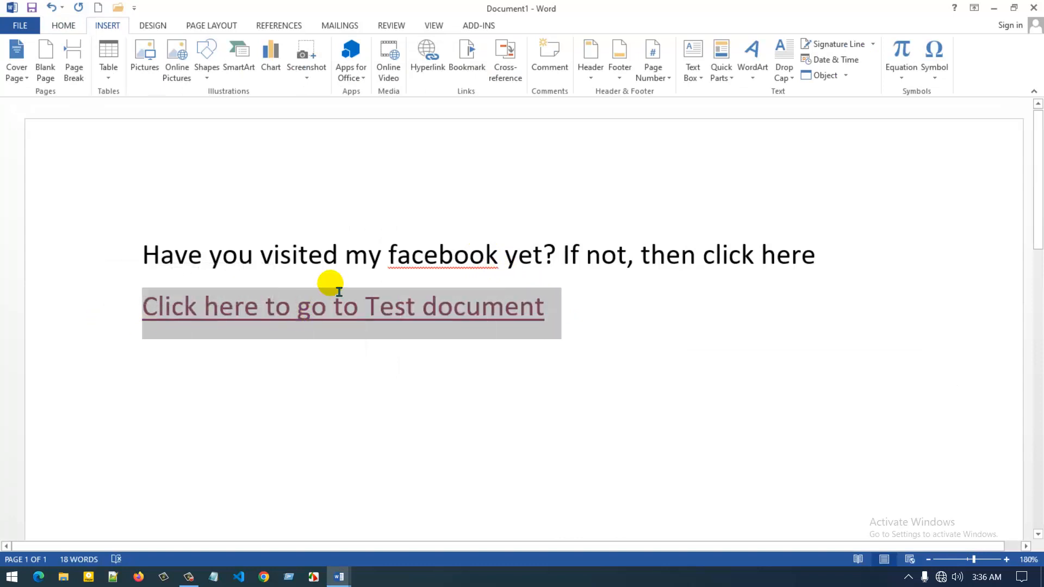
right_click(228, 311)
left_click(240, 436)
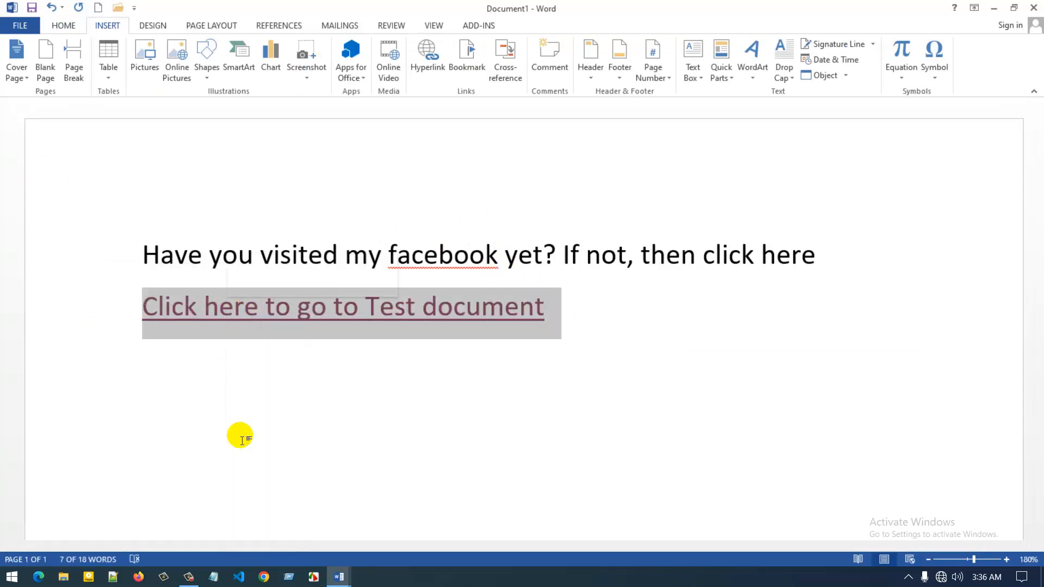
left_click(266, 326)
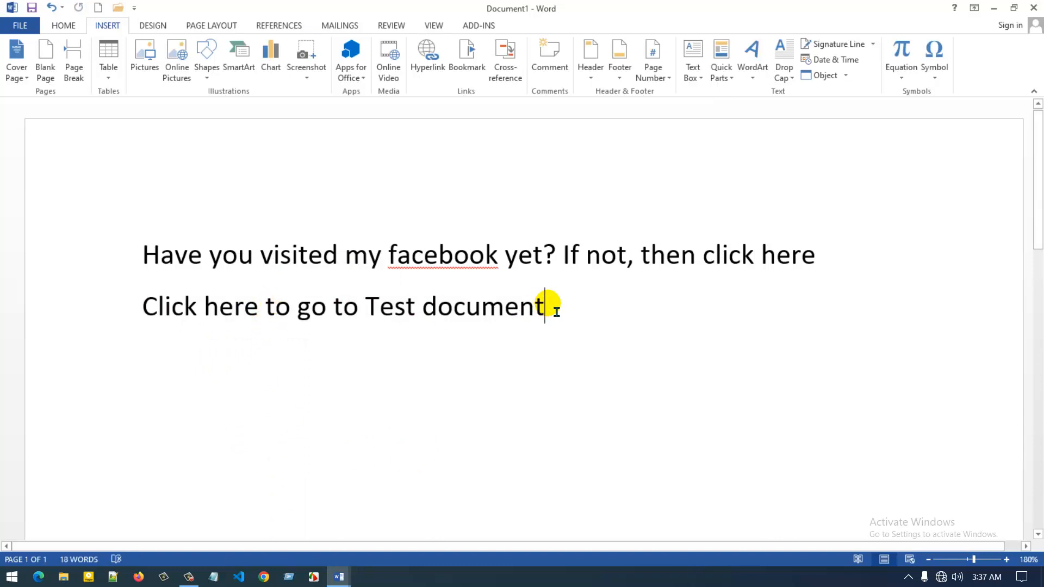
key("Return")
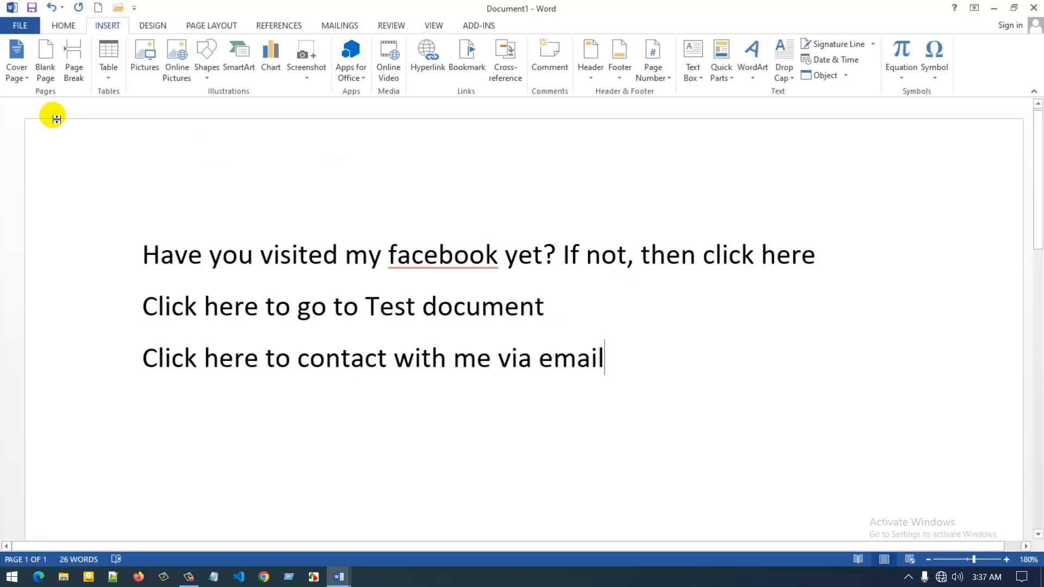
Scroll down and select the whole third line 'Click here to contact with me via email'
scroll(555, 259, "down", 2)
left_click_drag(553, 250, 150, 242)
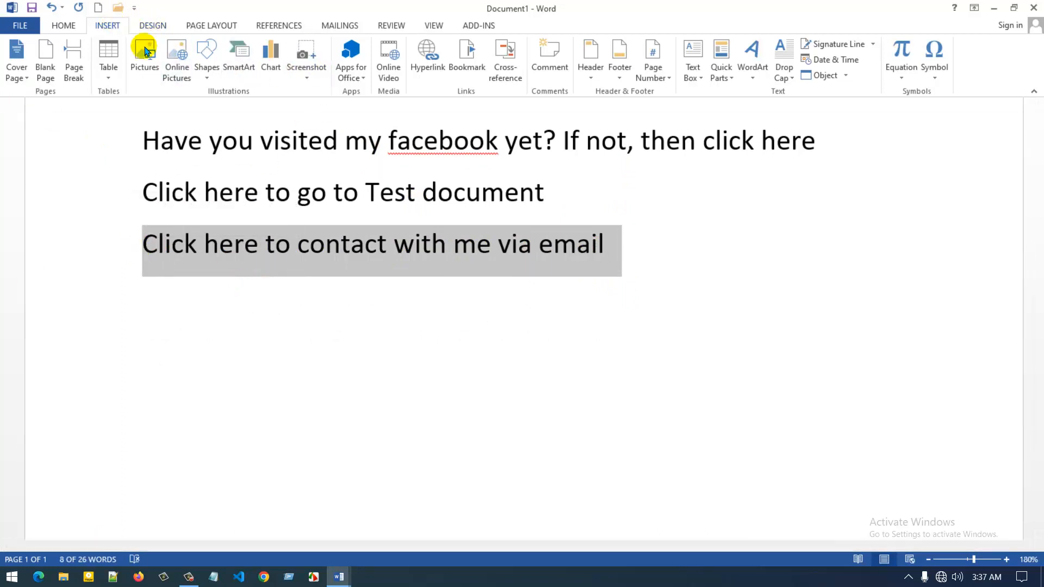
Hyperlink the third line to an E-mail Address, entering the contact's e-mail address
left_click(427, 54)
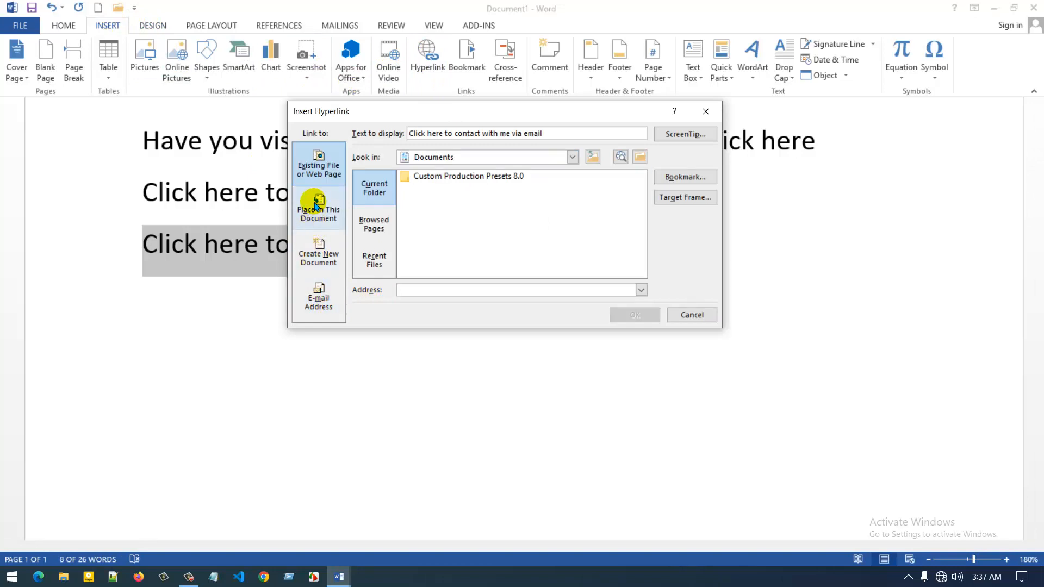
left_click(315, 295)
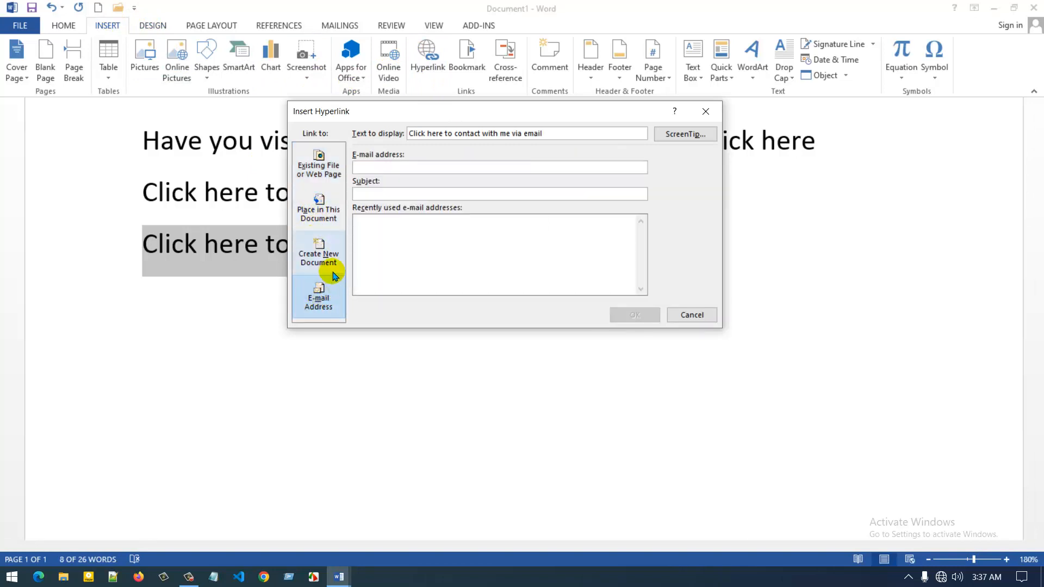
left_click(380, 167)
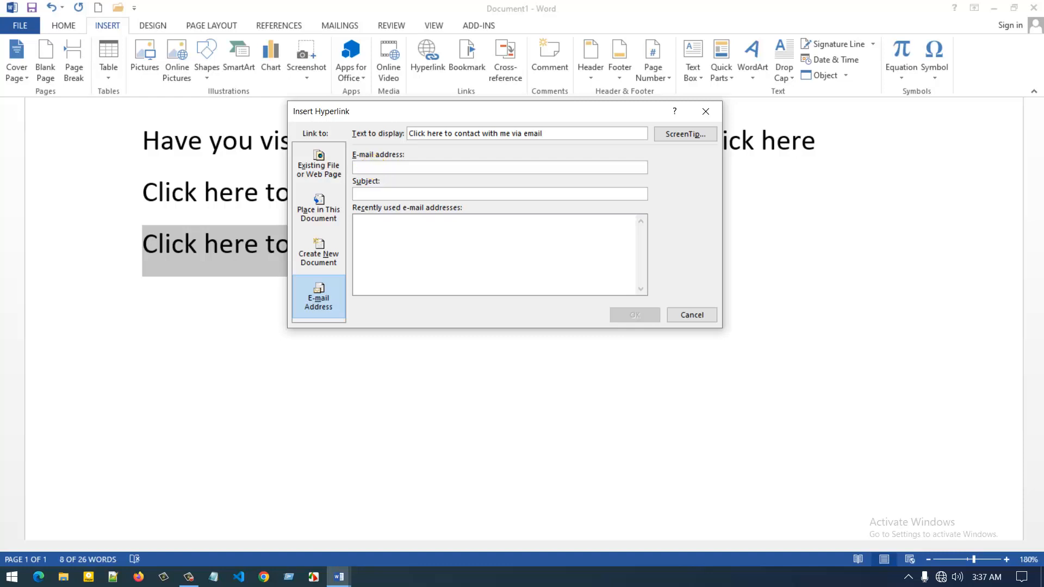
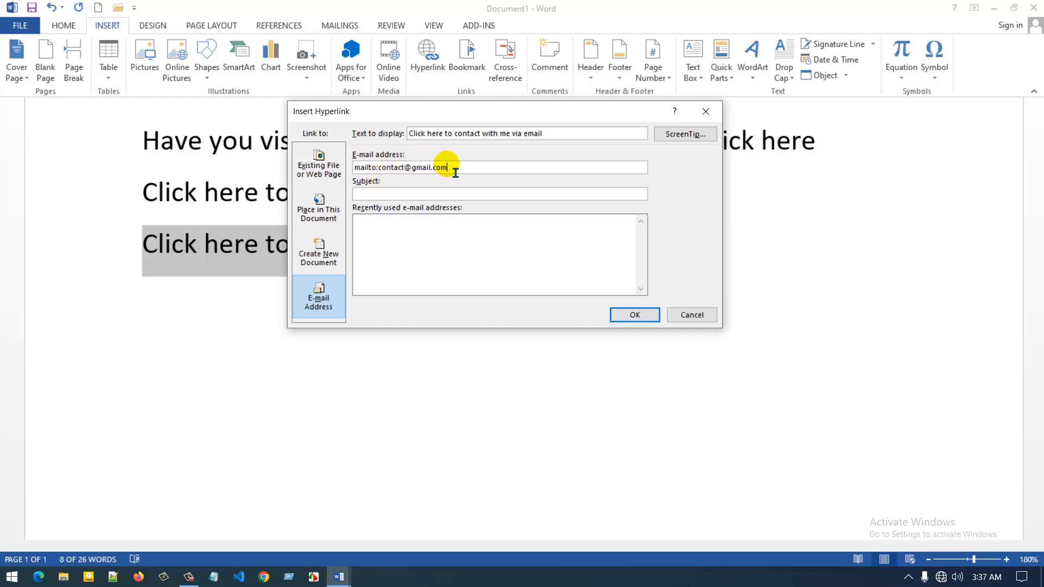
triple_click(427, 168)
left_click(379, 168)
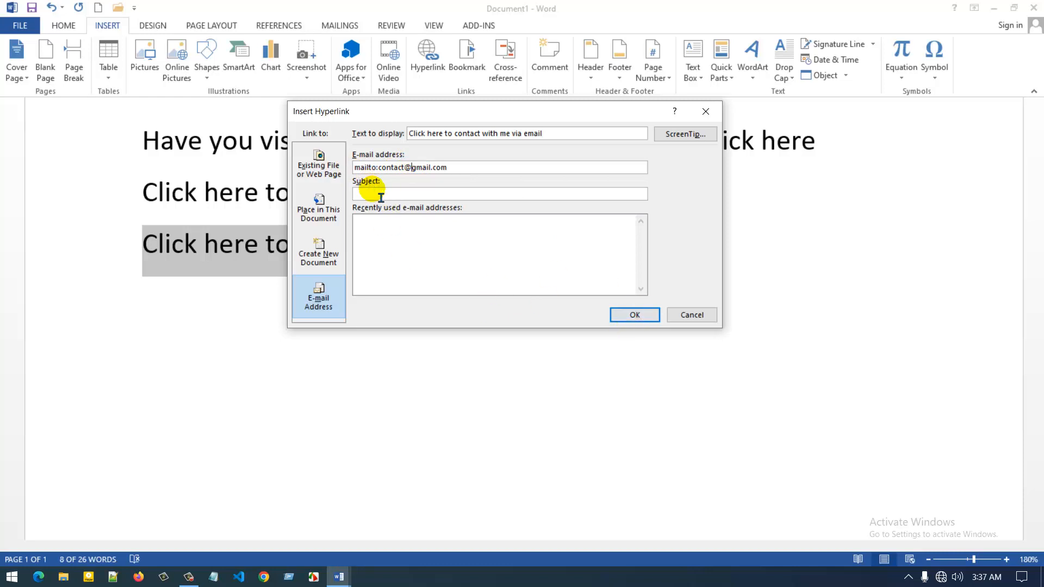
left_click(415, 228)
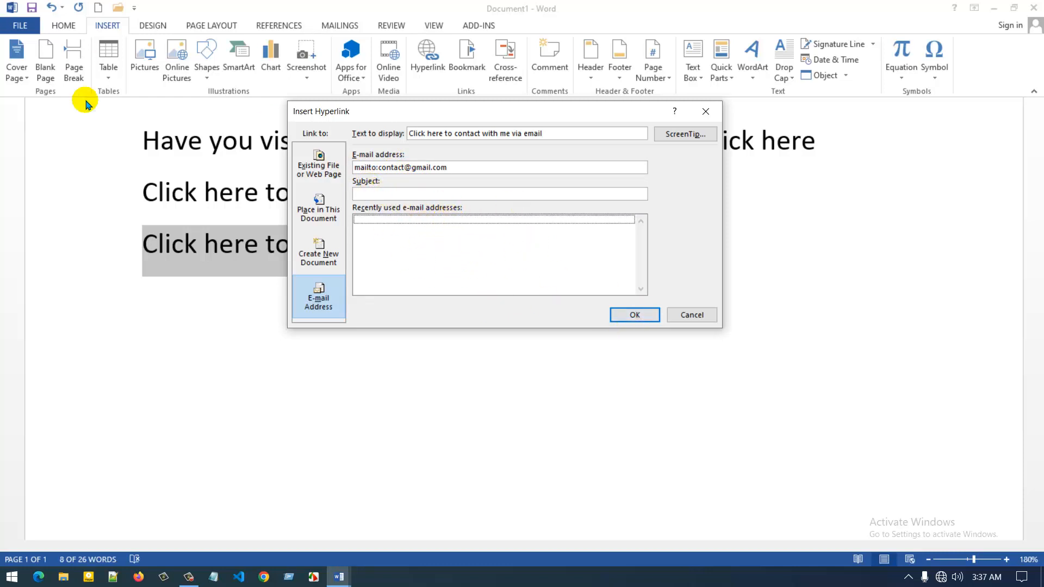
left_click(413, 194)
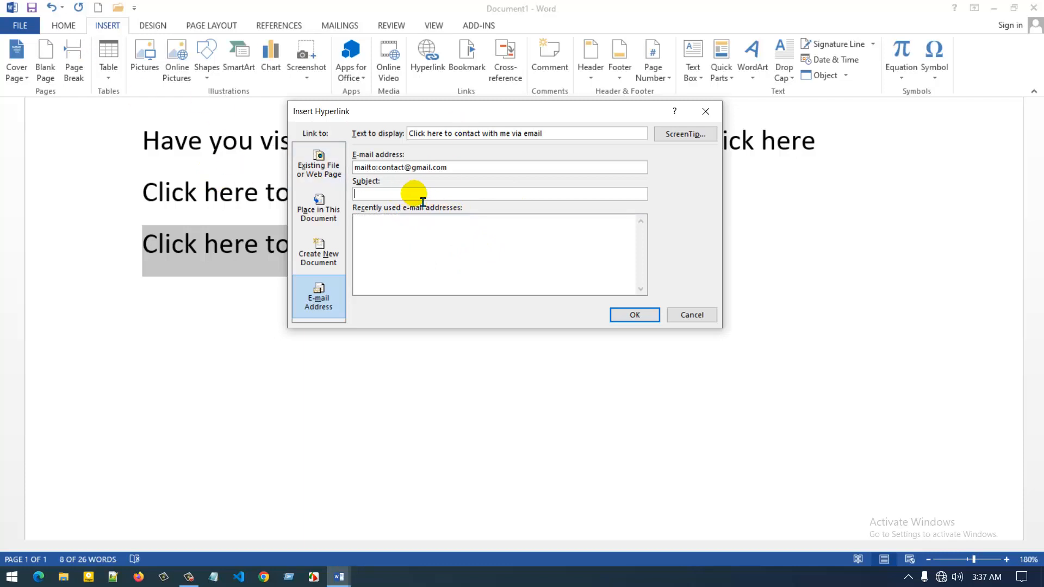
left_click(634, 315)
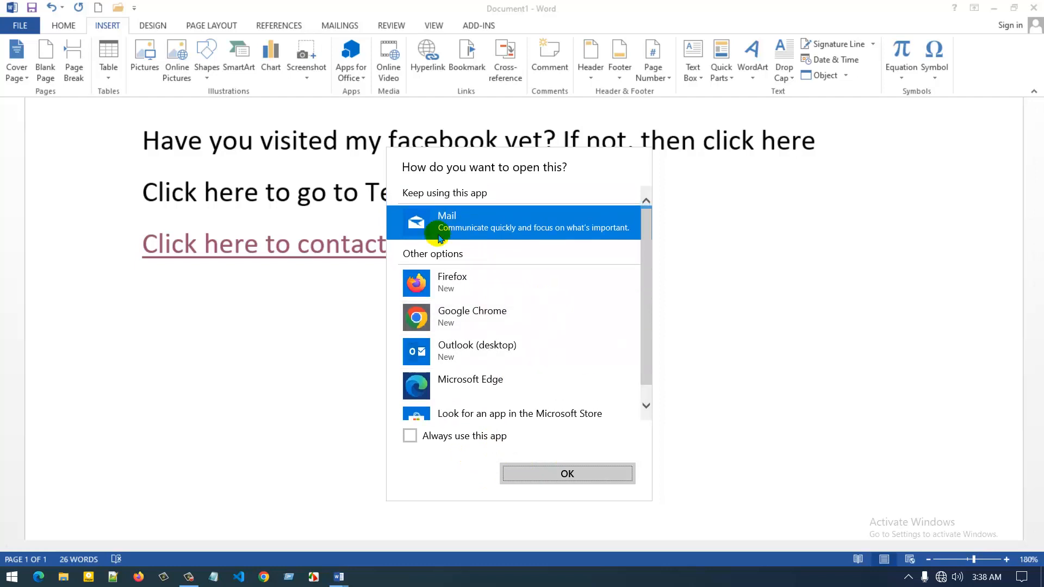
Dismiss the app chooser and strip the hyperlink from "Click here to contact with me via email"
left_click(329, 258)
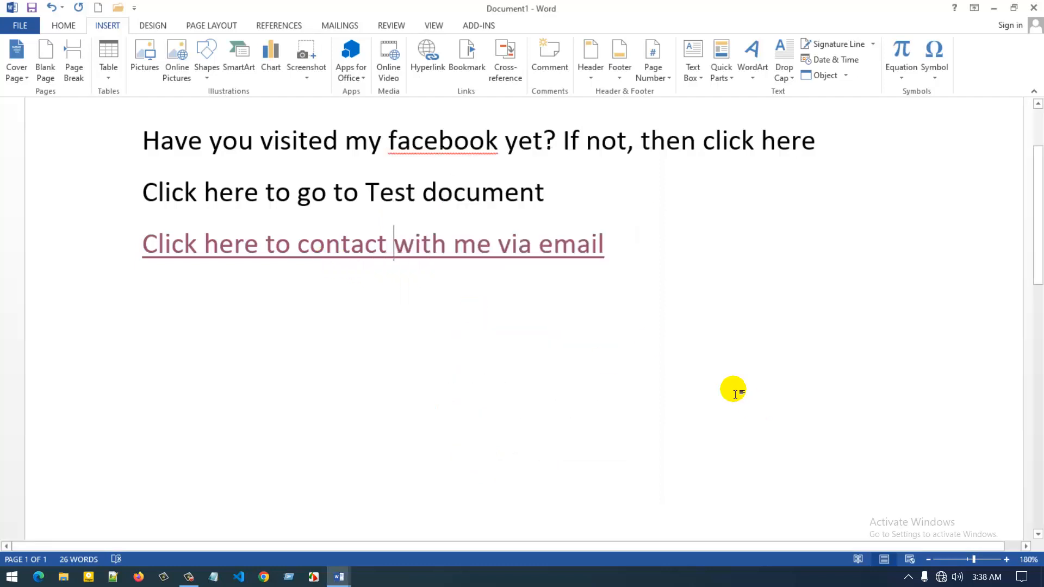
left_click_drag(626, 261, 157, 257)
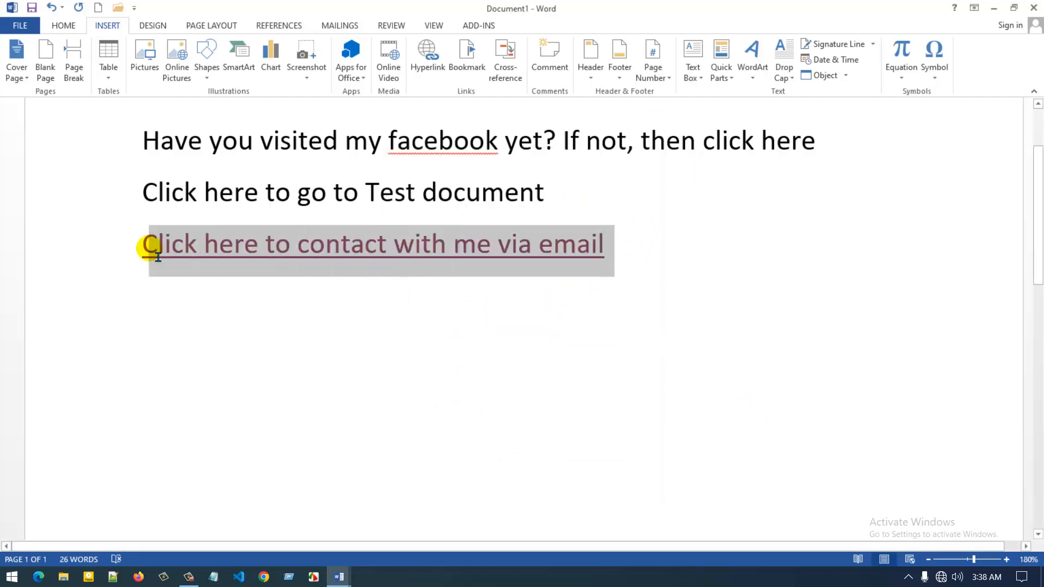
right_click(199, 249)
left_click(256, 377)
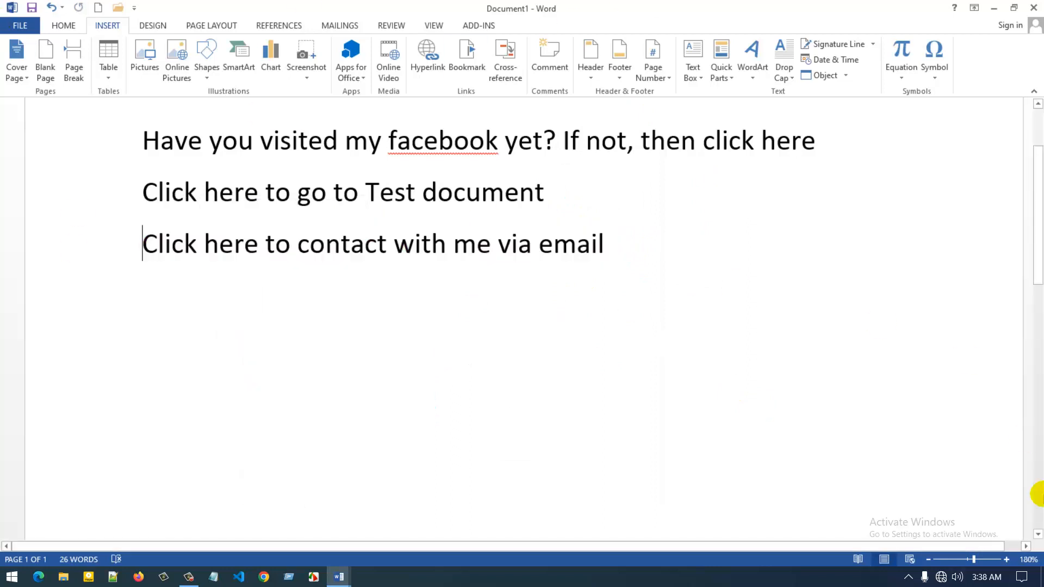